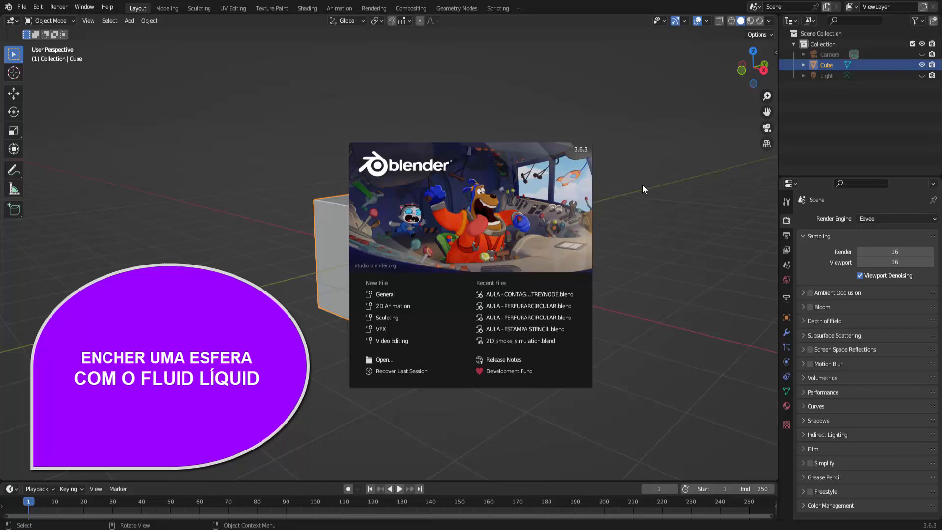
Step: Dismiss the splash screen and hide the default cube
click(643, 184)
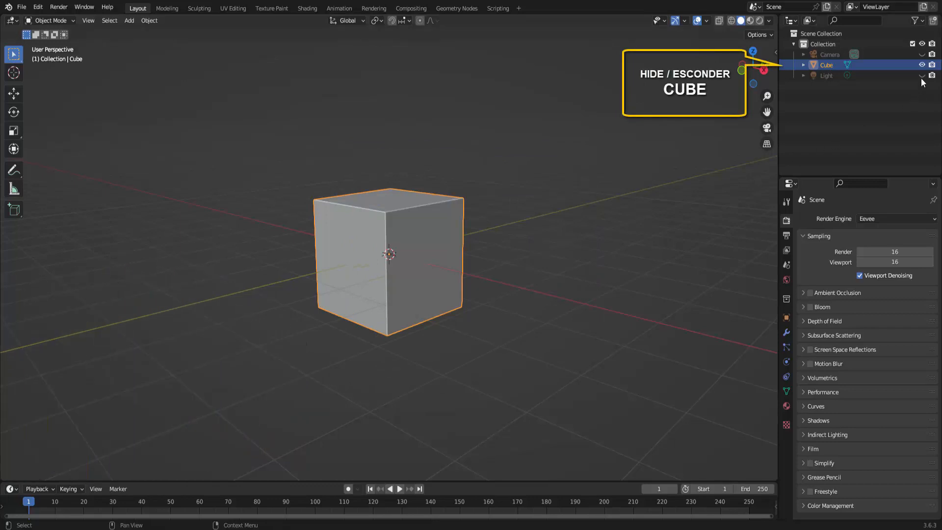
click(921, 65)
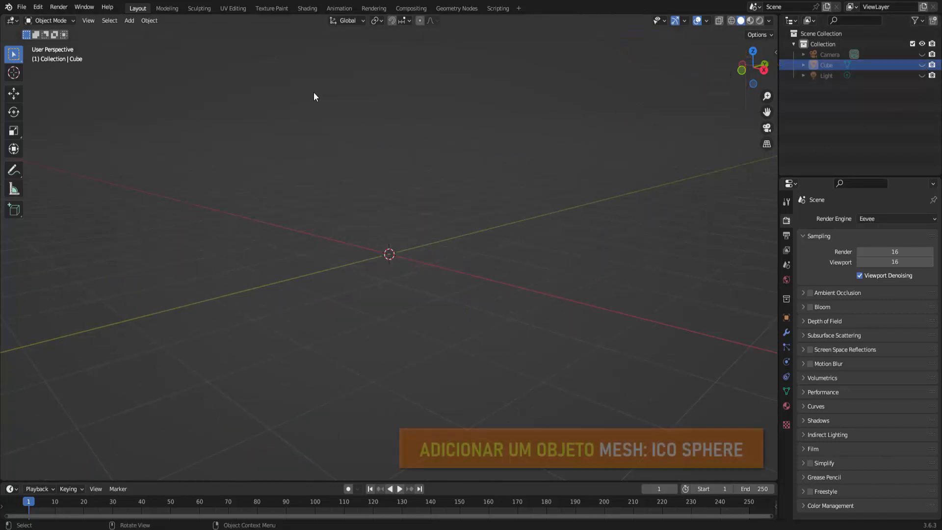
Step: Add an ico sphere with 1 subdivision at the origin and scale it down to about 0.227
click(129, 21)
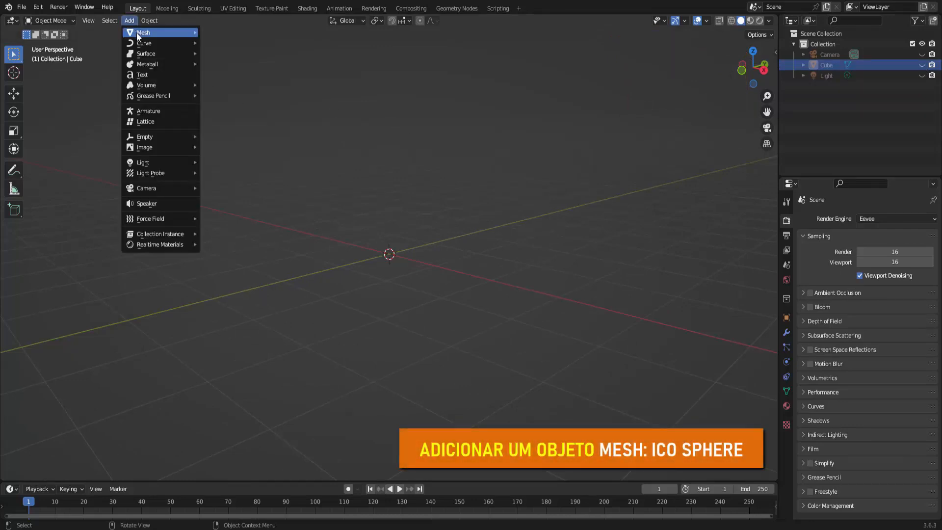
mouse_move(140, 34)
click(234, 74)
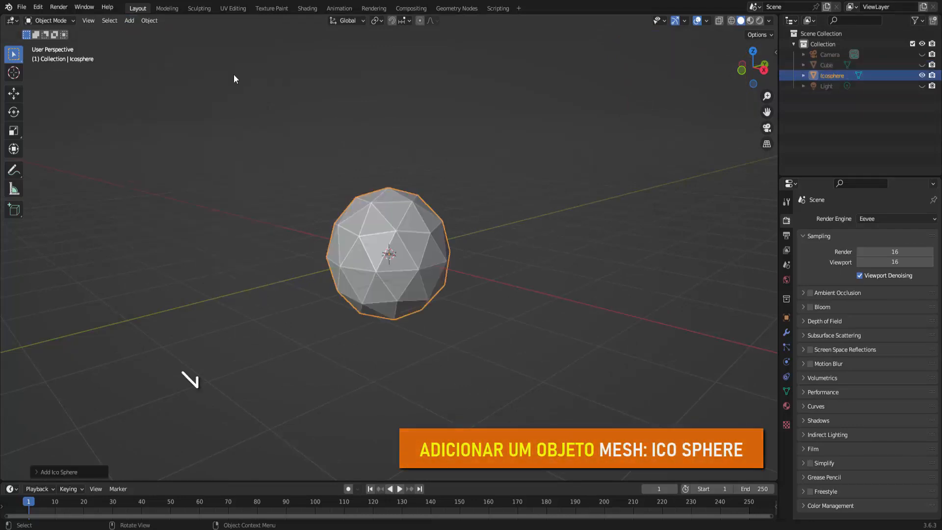
click(39, 471)
click(91, 369)
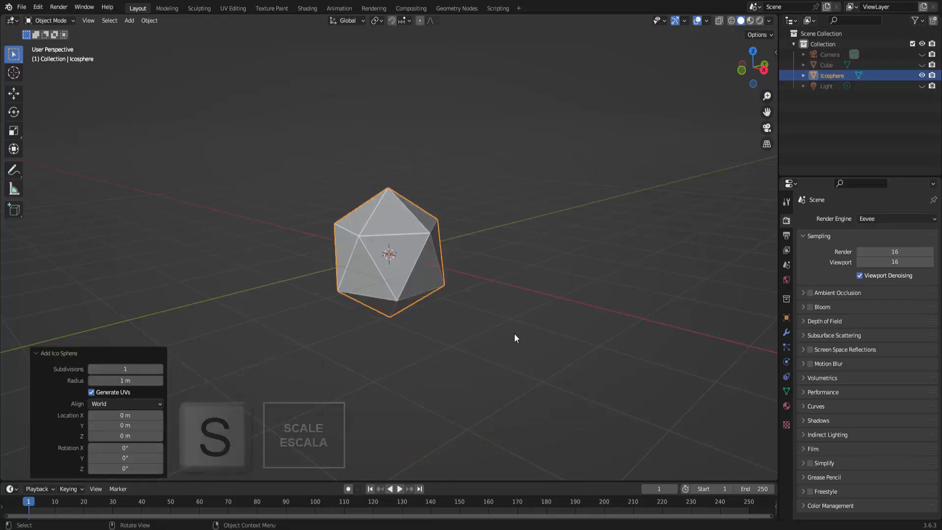
key(s)
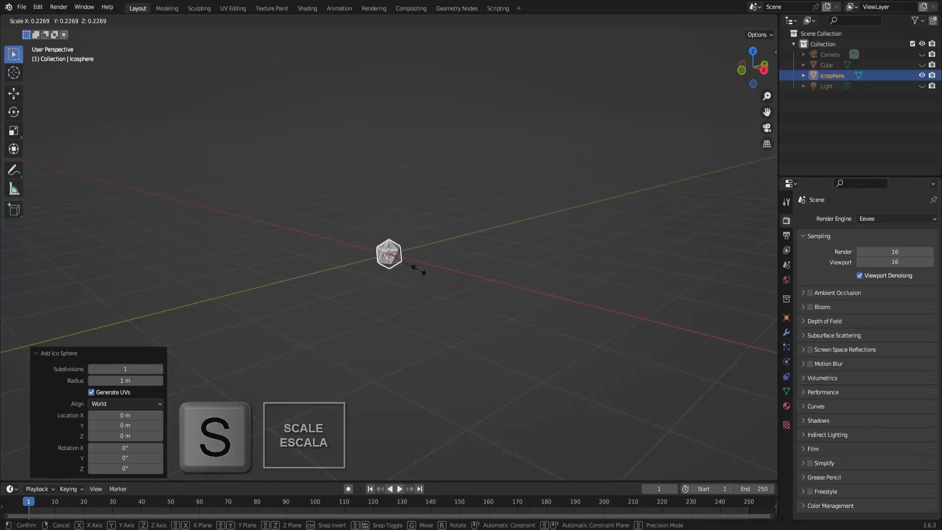
click(419, 274)
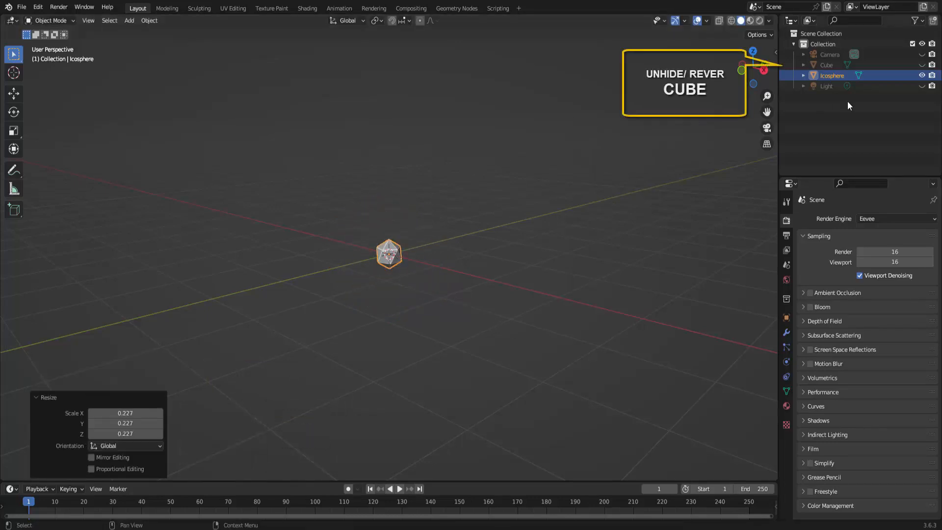
Step: Unhide the cube and turn on X-ray display in the viewport
click(923, 64)
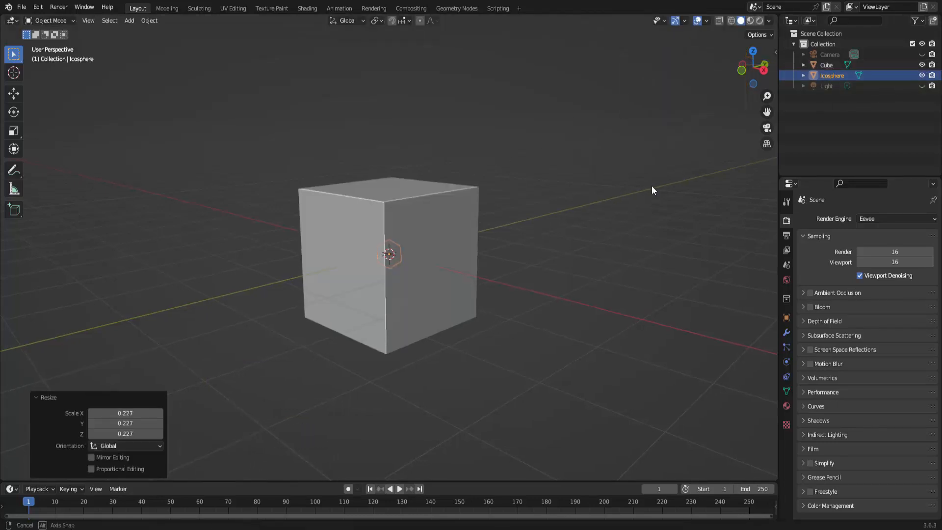
middle_drag(651, 189, 639, 180)
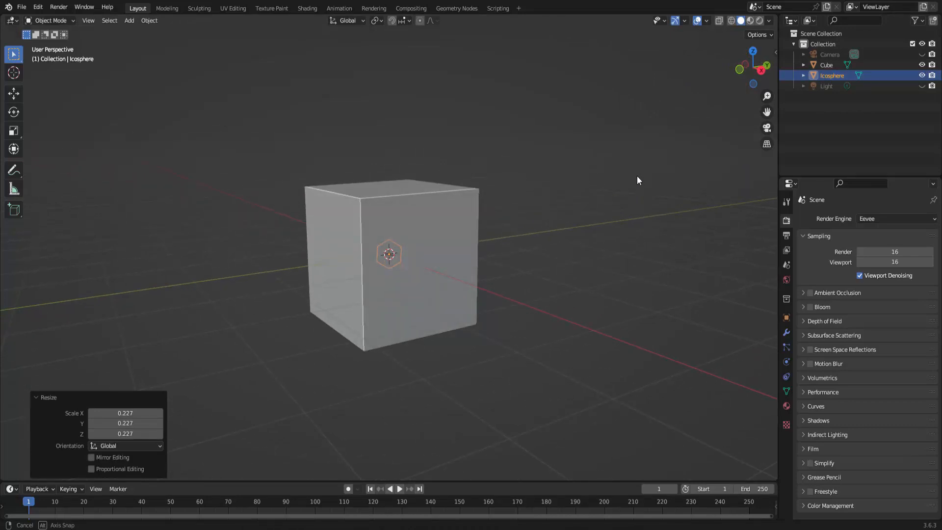
click(718, 22)
scroll(555, 235, up, 2)
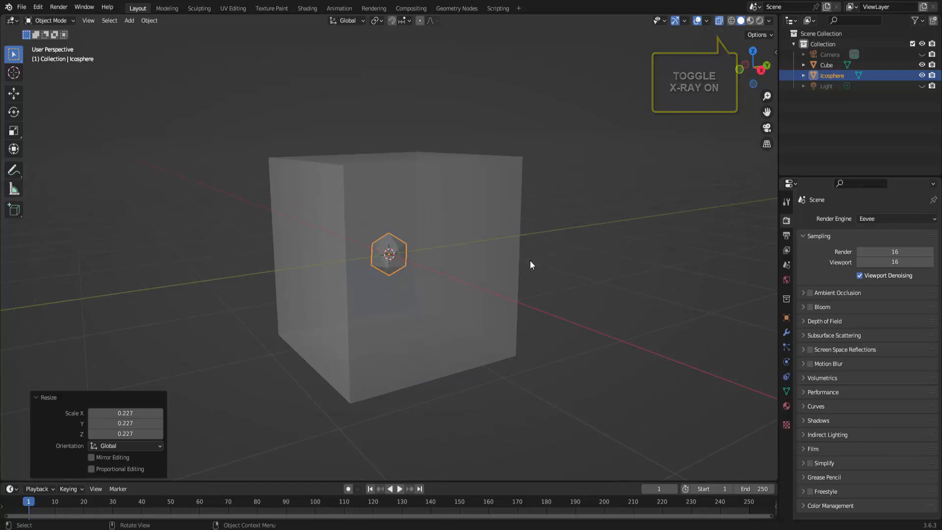
scroll(546, 250, down, 1)
Step: Add a UV sphere at the centre of the cube and scale it to about 0.861
click(129, 21)
mouse_move(152, 31)
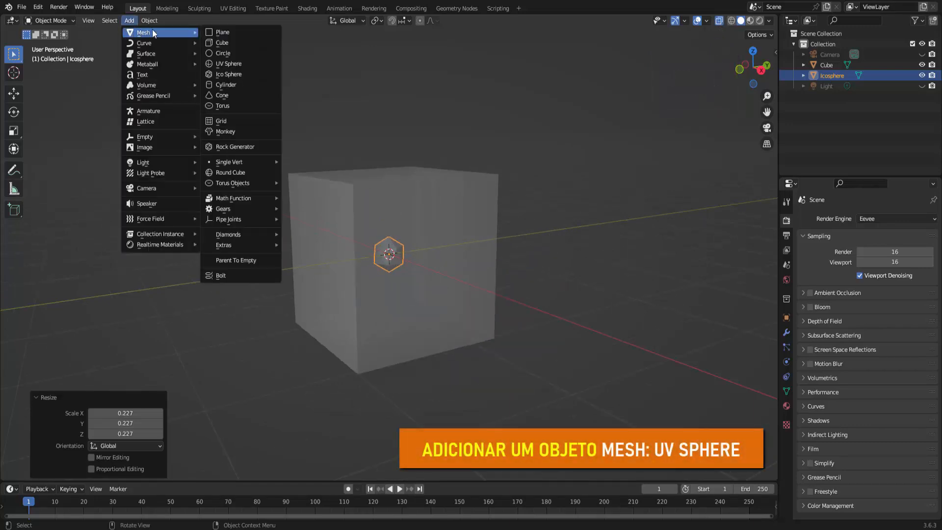
click(239, 64)
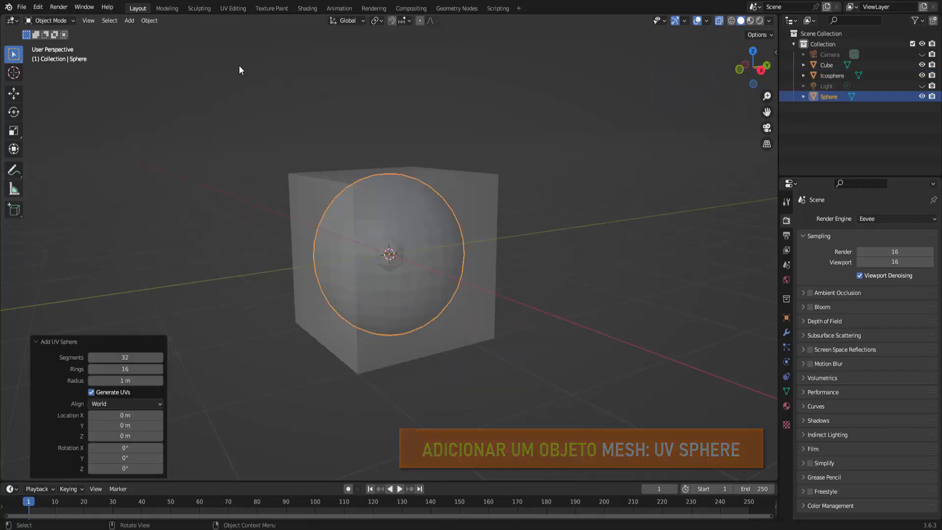
key(s)
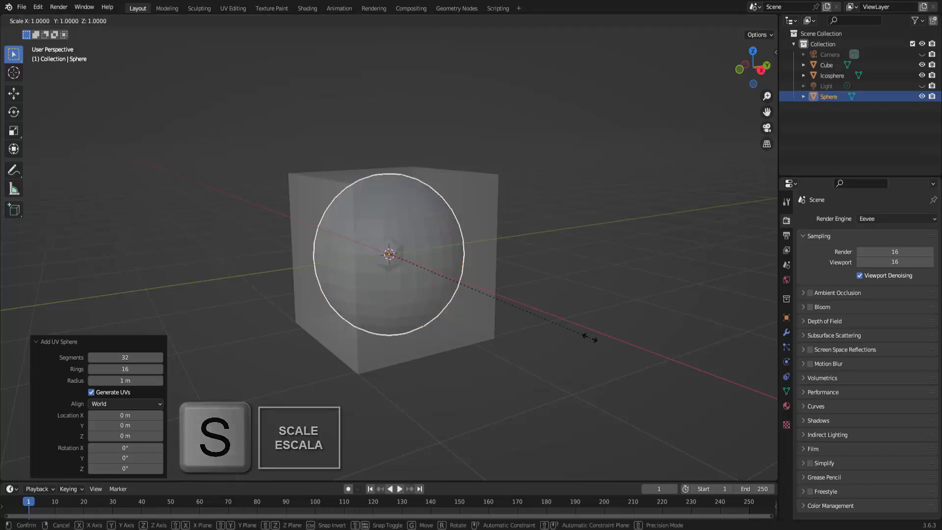
click(571, 259)
middle_drag(571, 259, 567, 257)
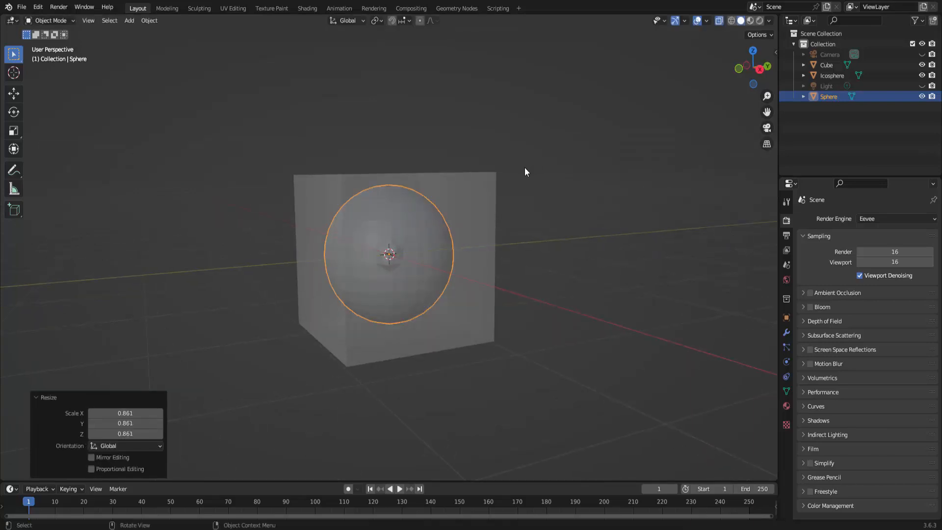
scroll(549, 192, up, 3)
click(597, 200)
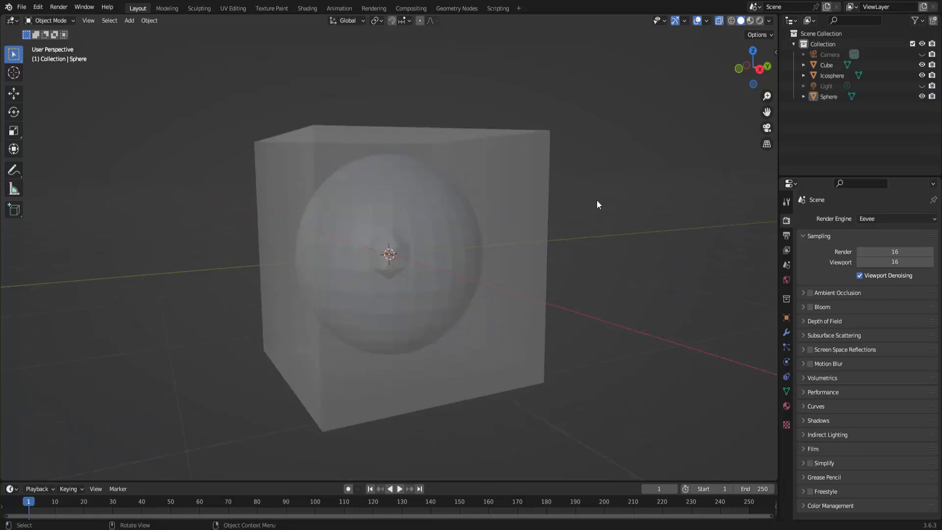
click(542, 138)
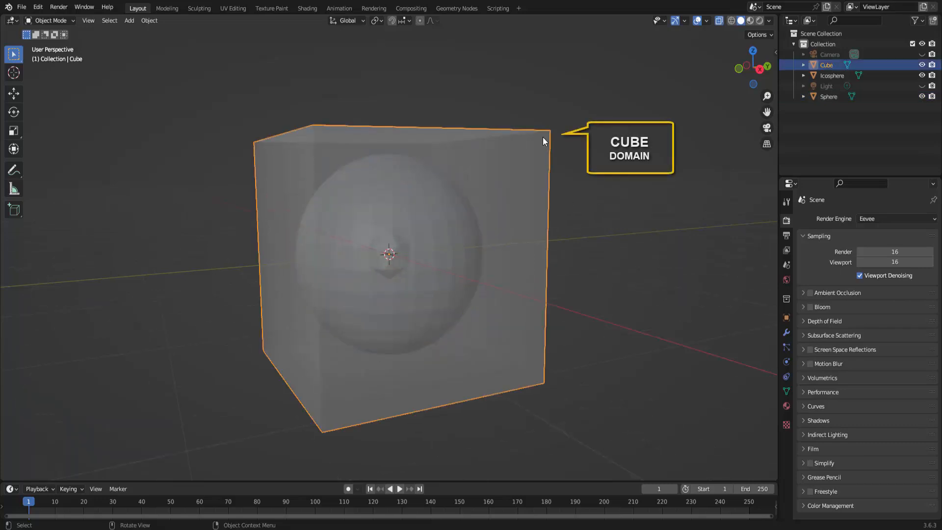
click(443, 180)
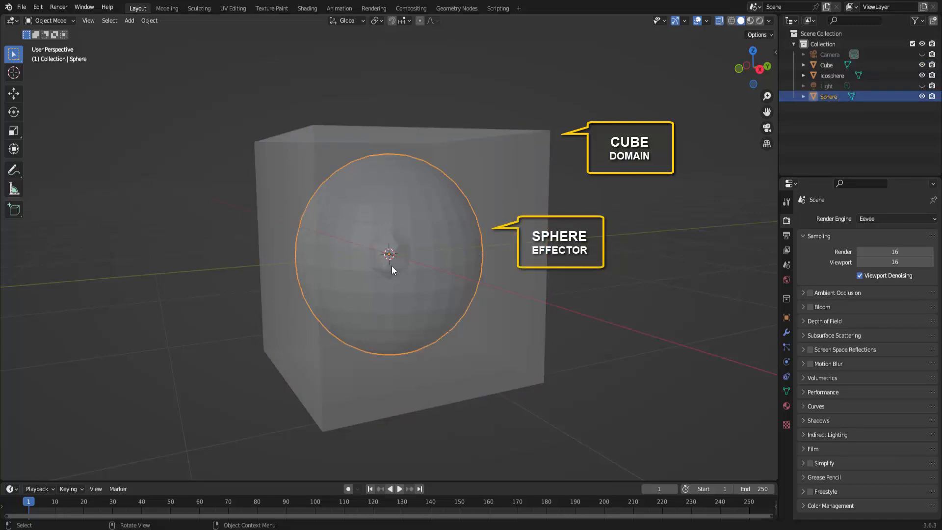
Step: Add Fluid physics to the small ico sphere and set its type to Flow
click(398, 250)
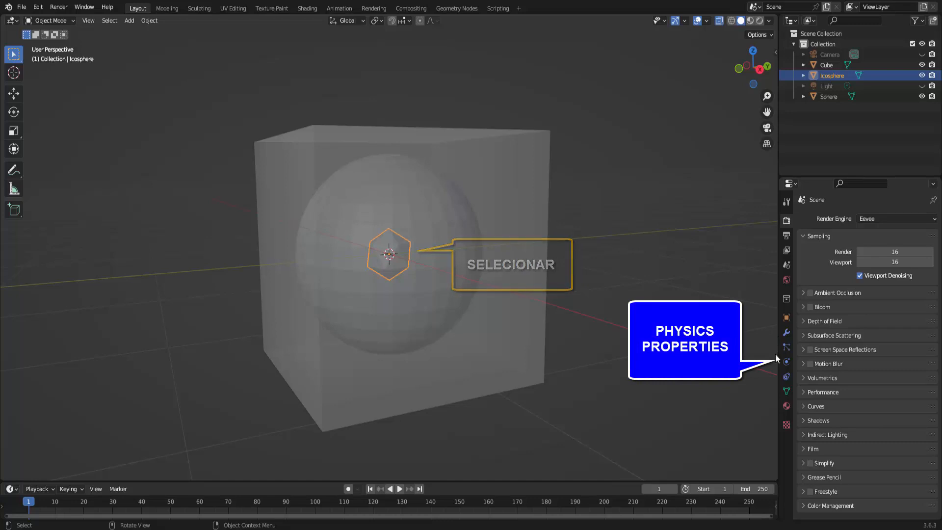
click(786, 363)
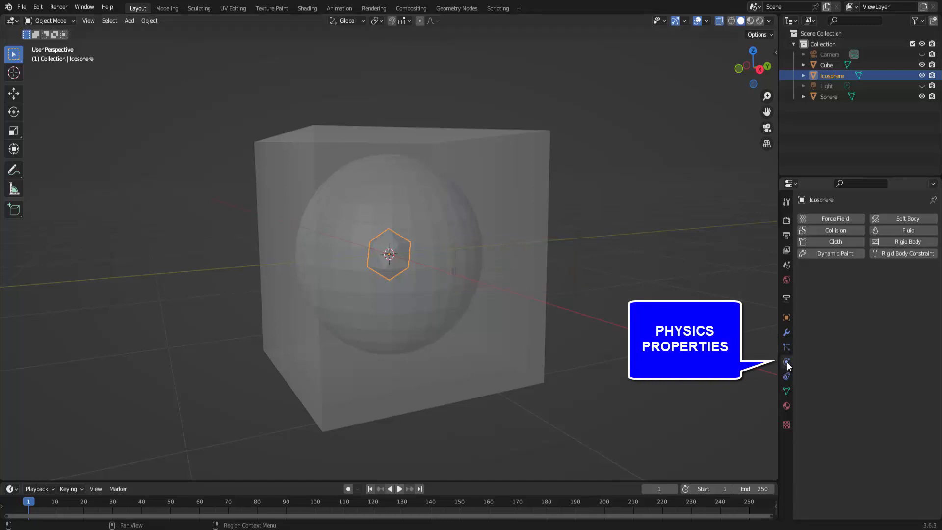
click(920, 232)
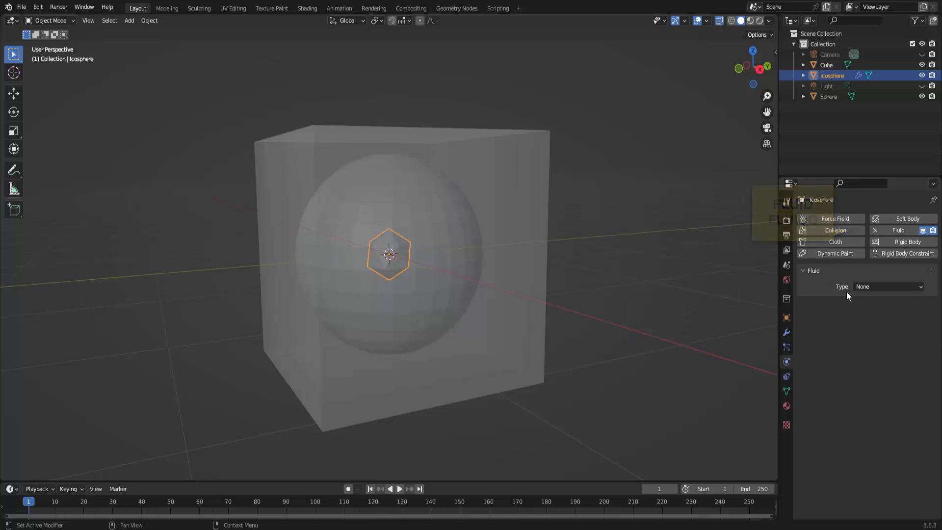
click(869, 288)
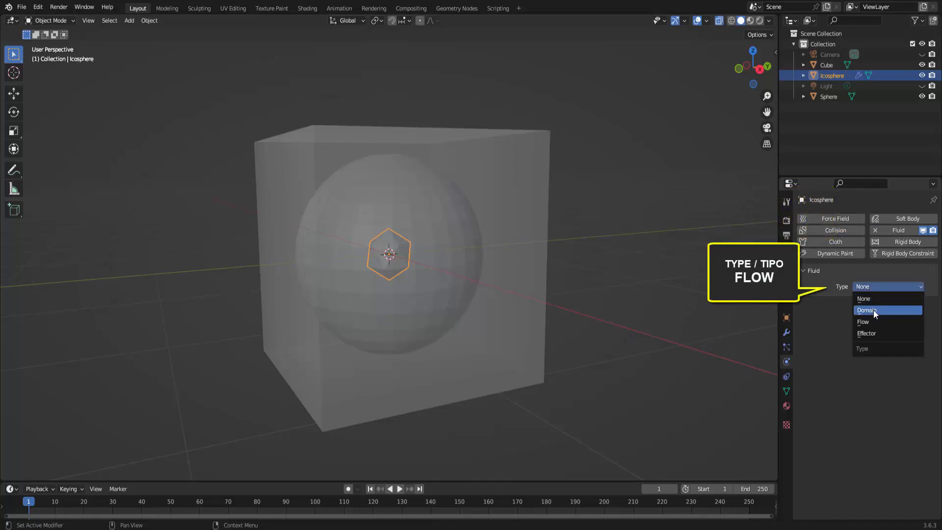
click(866, 323)
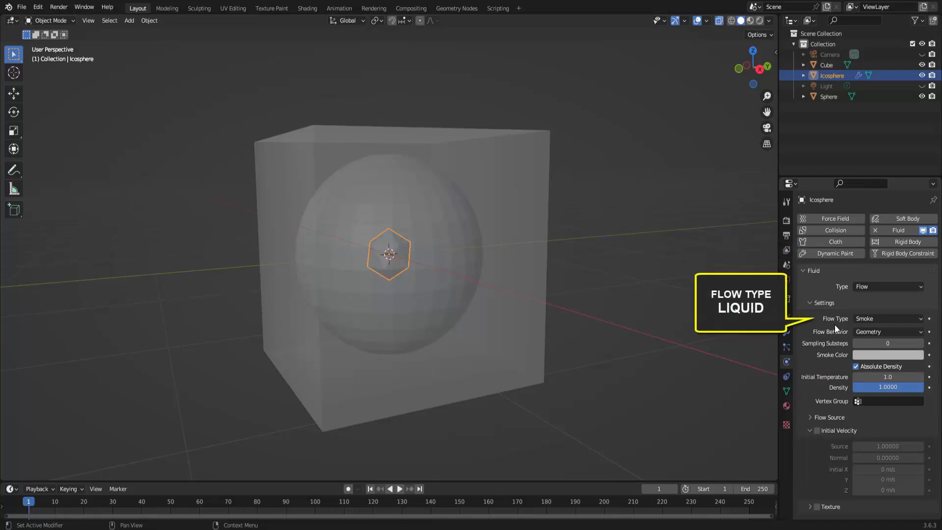
Step: Set the ico sphere's flow type to Liquid and its flow behavior to Inflow
click(865, 320)
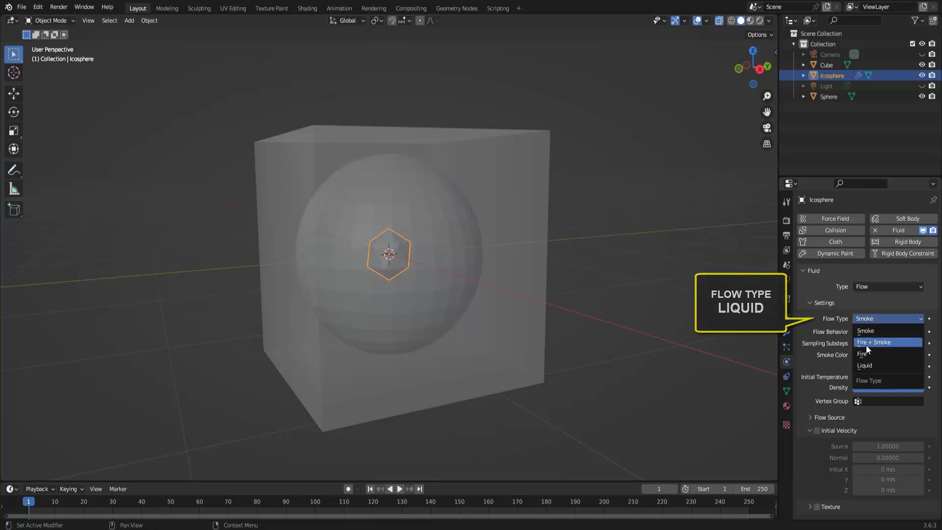
click(865, 365)
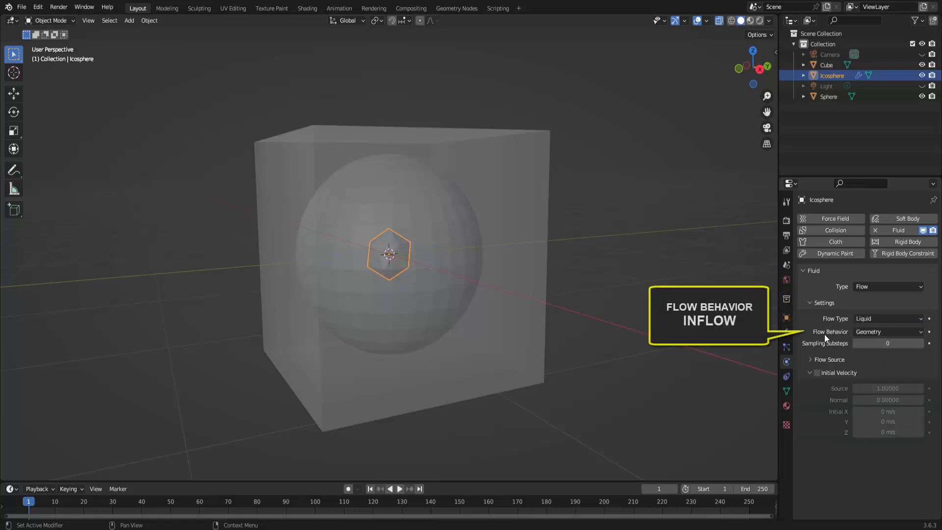
click(866, 332)
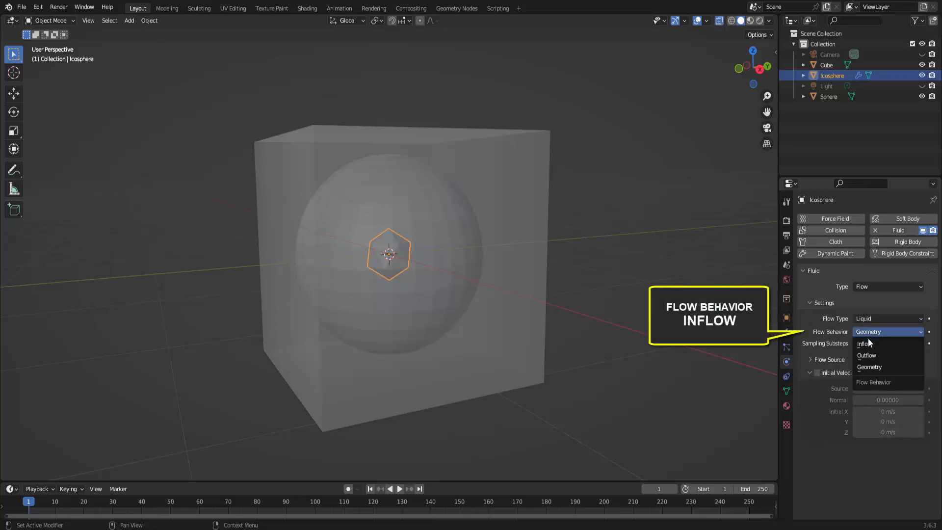
click(867, 344)
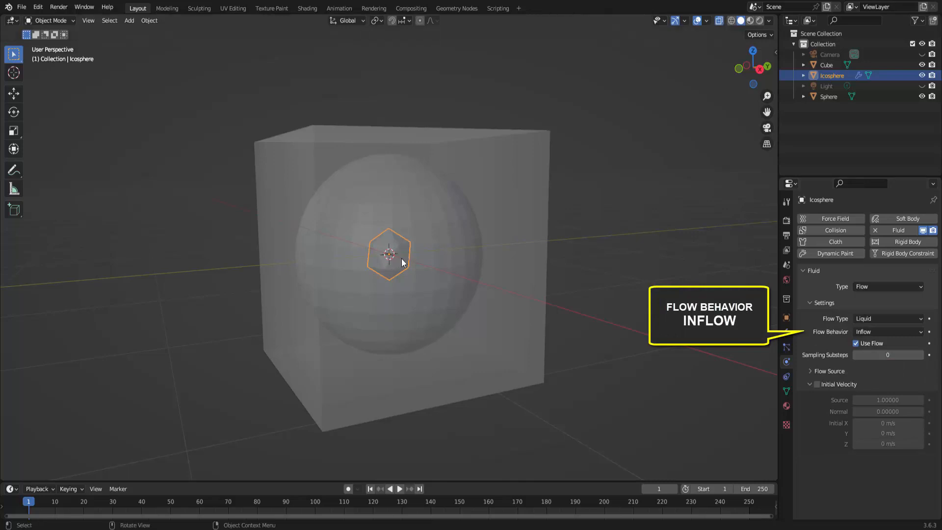
Step: Add Fluid physics to the UV sphere and set its type to Effector
click(463, 215)
click(463, 216)
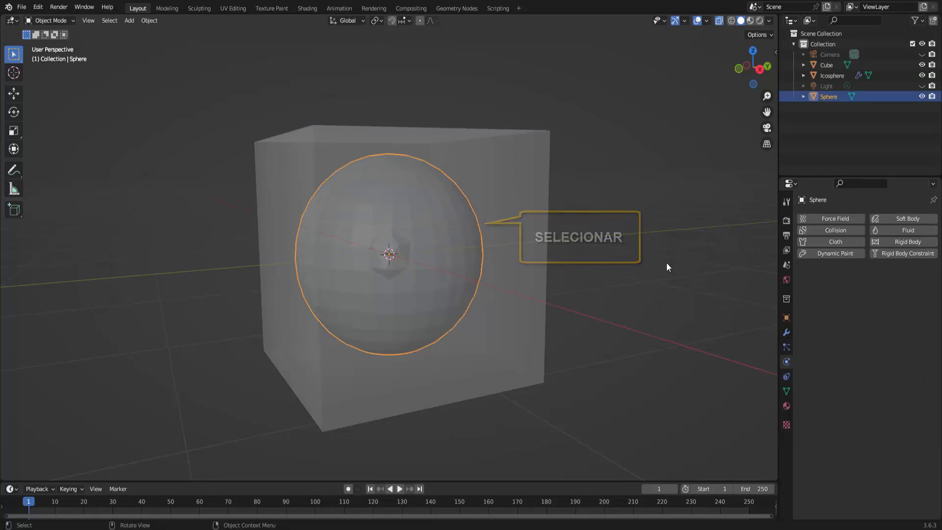
click(903, 231)
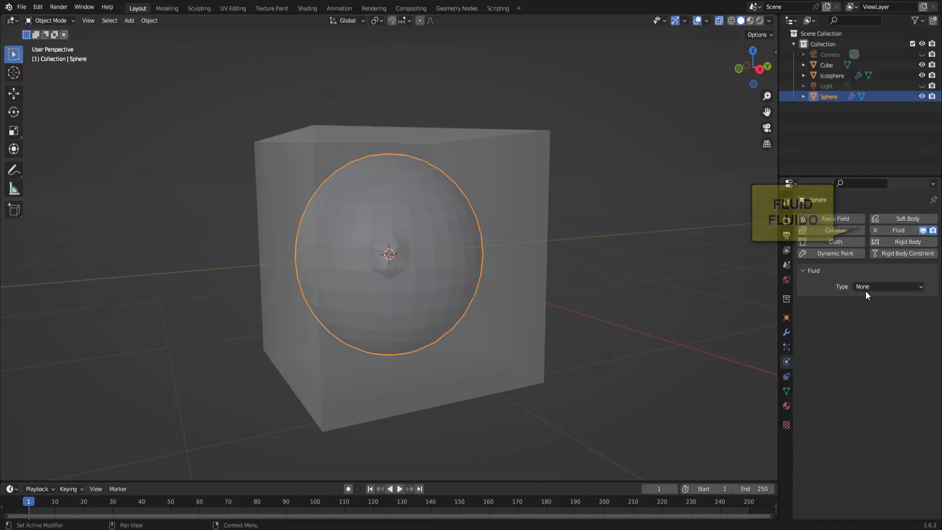
click(877, 284)
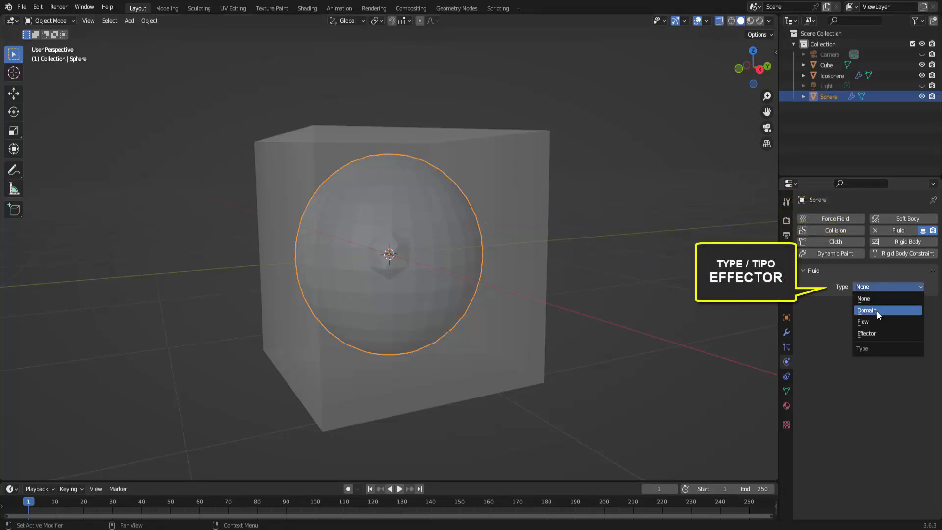
click(872, 333)
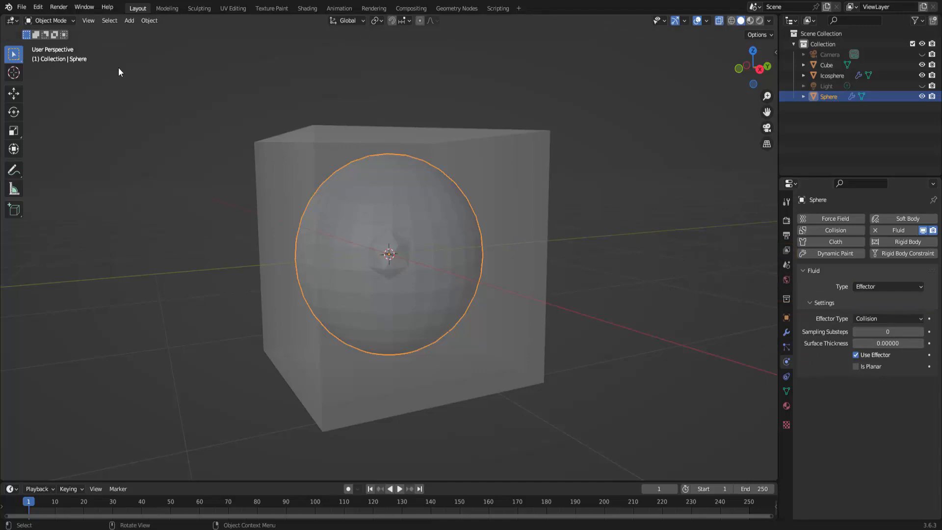
Step: Enter Edit Mode on the UV sphere and flip the normals of its whole mesh
click(50, 20)
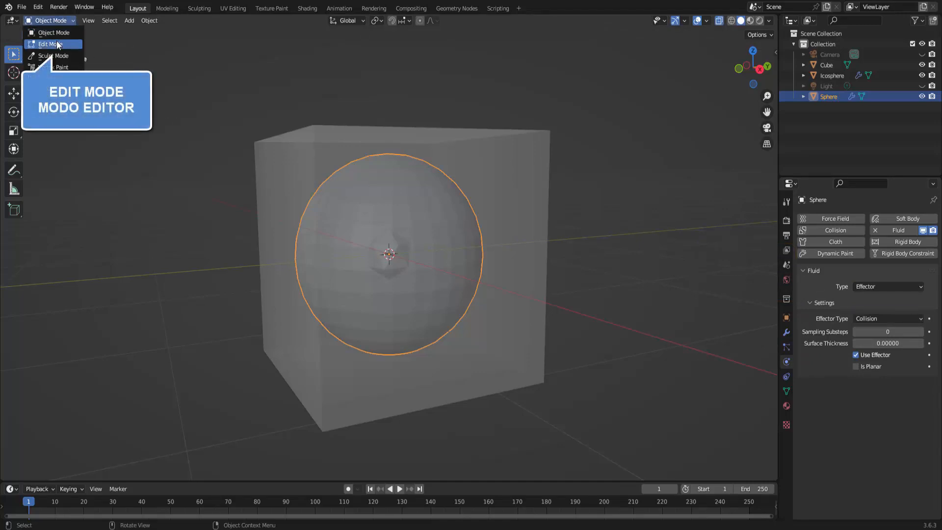
click(54, 43)
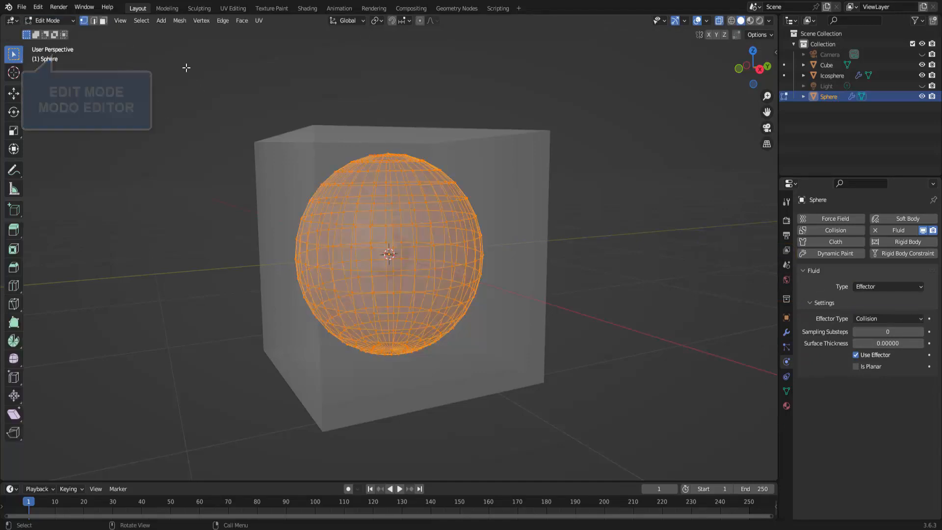
click(179, 22)
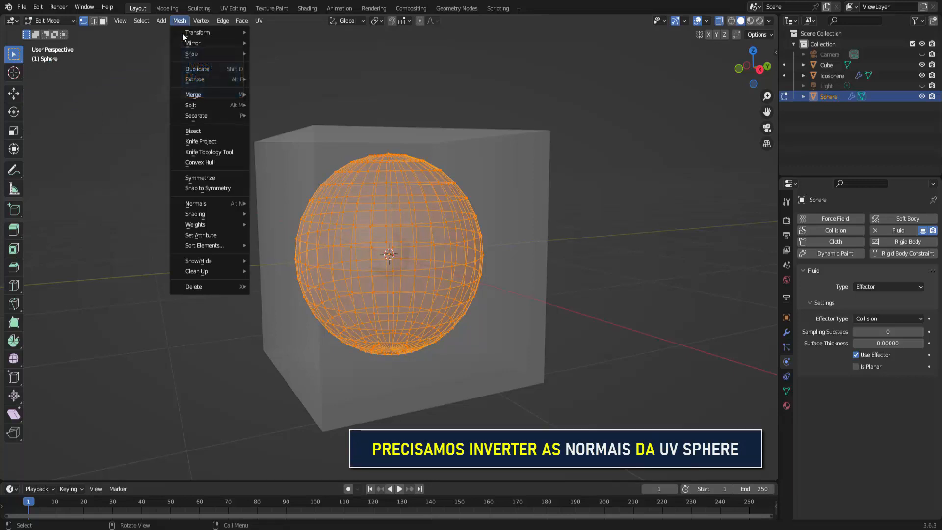
mouse_move(202, 204)
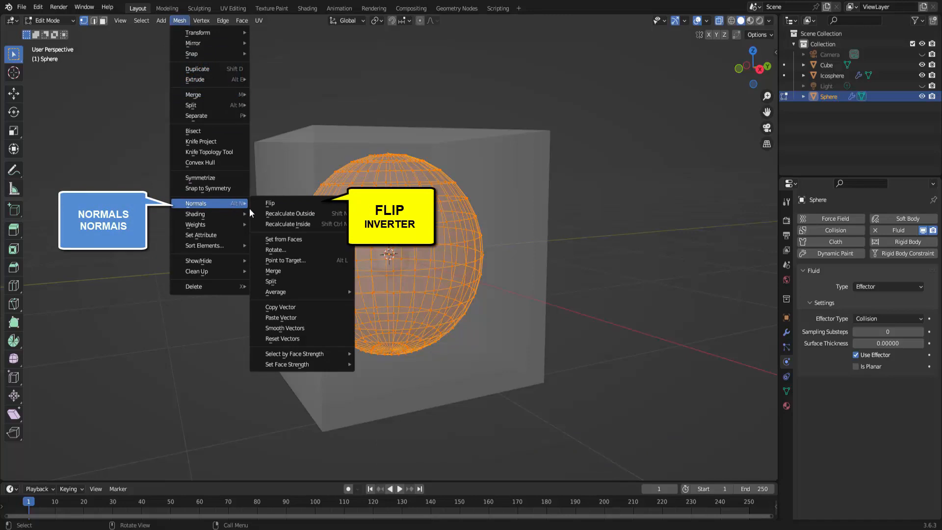
click(278, 208)
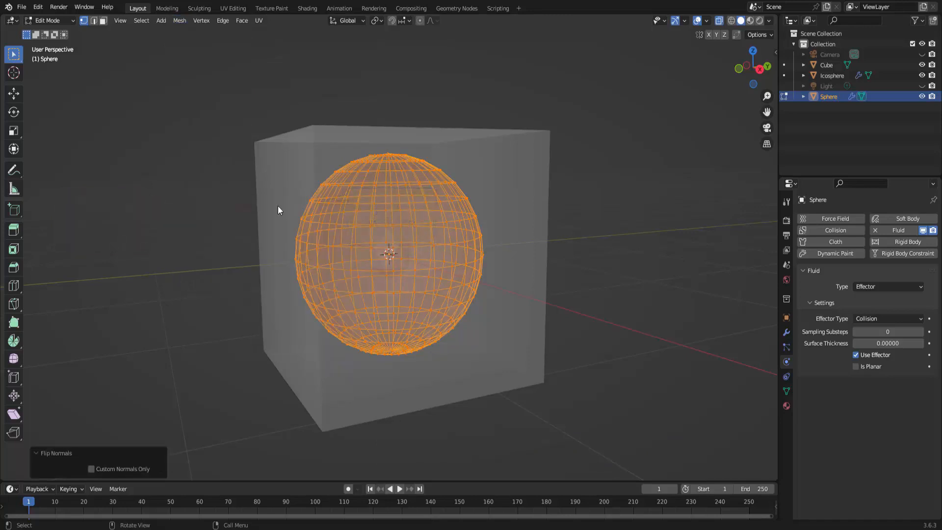
Step: Return the UV sphere to Object Mode and switch the viewport shading to wireframe
click(57, 22)
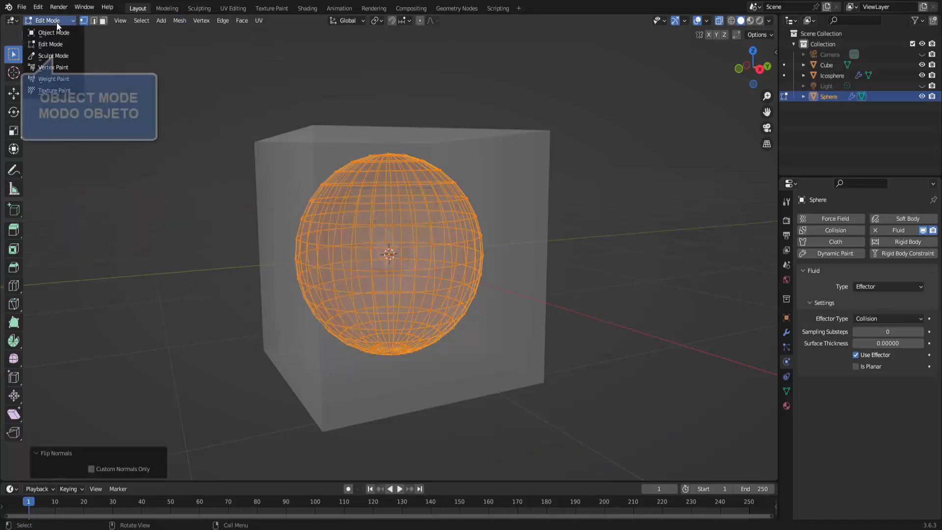
click(52, 31)
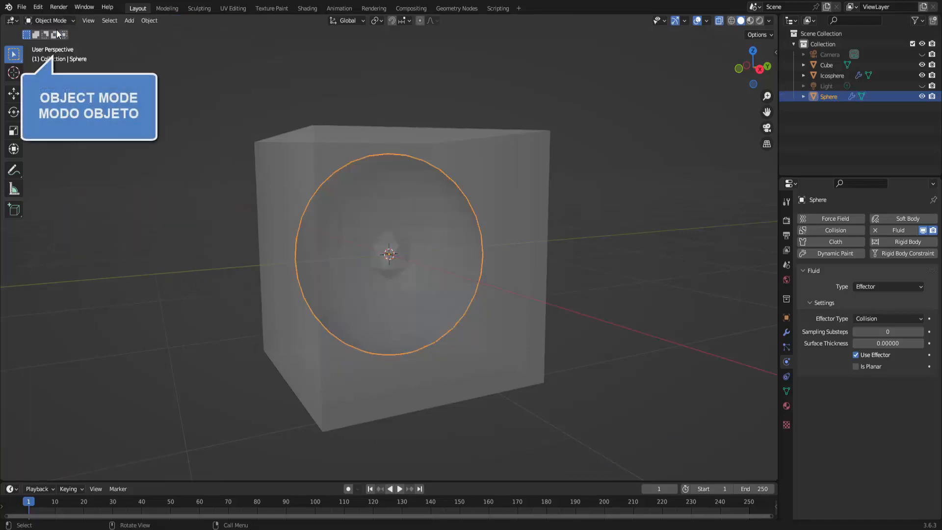
click(732, 21)
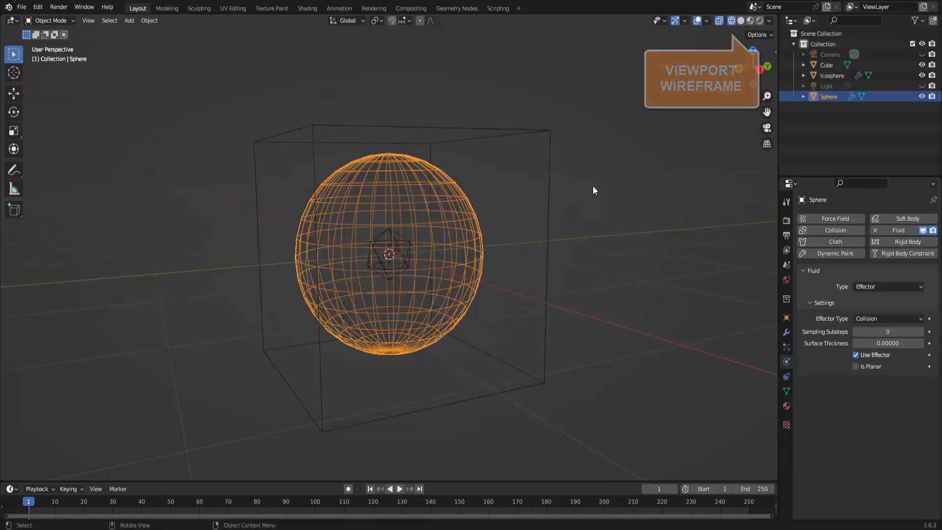
Step: Add Fluid physics to the cube, with its type set to Domain and its domain type set to Liquid
click(517, 131)
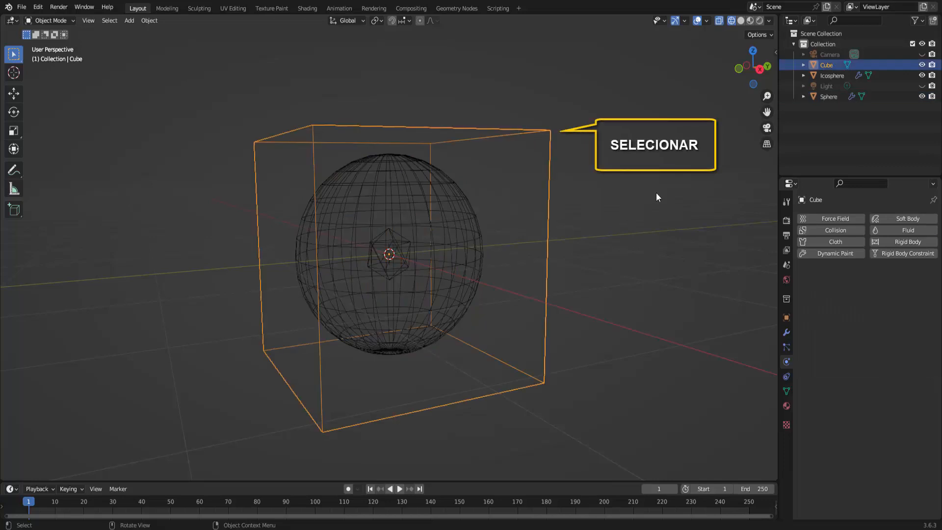
click(907, 230)
click(878, 287)
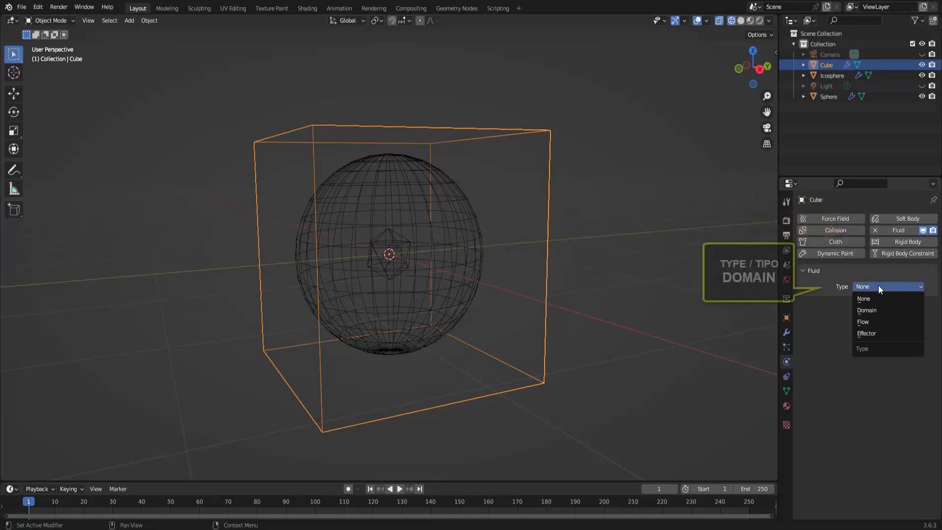
click(869, 309)
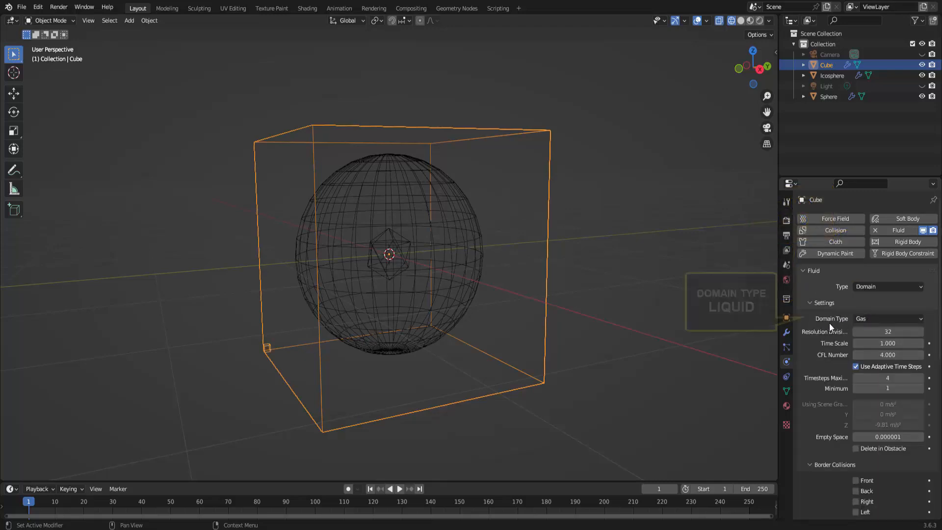
click(863, 319)
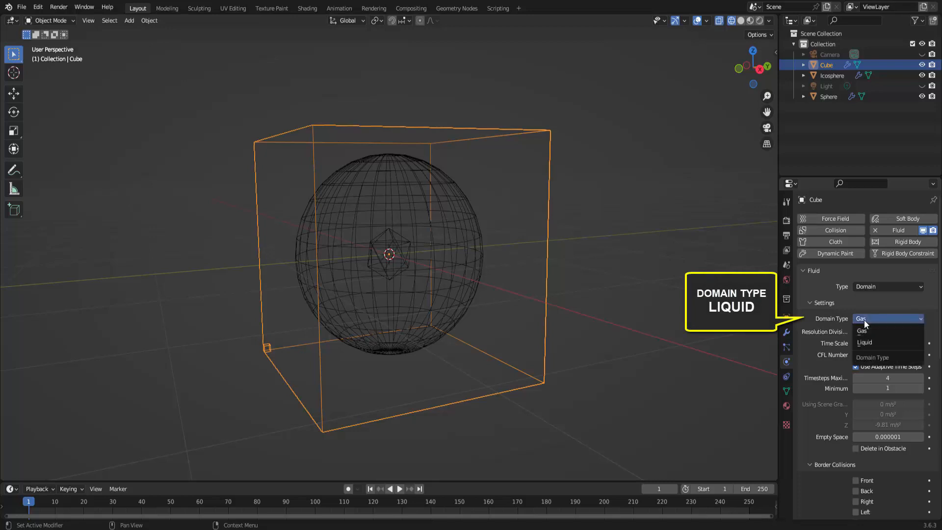
click(862, 342)
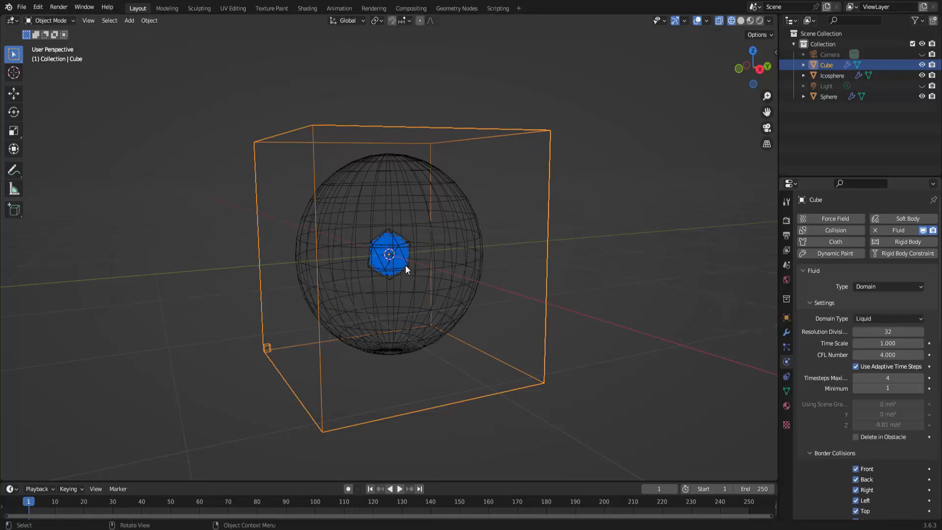
Step: Play the fluid simulation twice to check how the liquid behaves inside the sphere, returning to frame 1 after each run
click(401, 488)
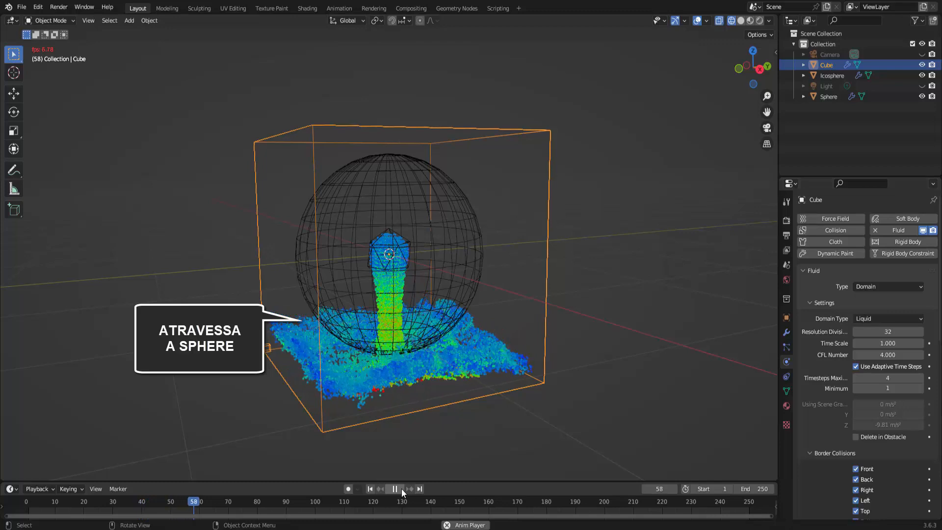
click(400, 488)
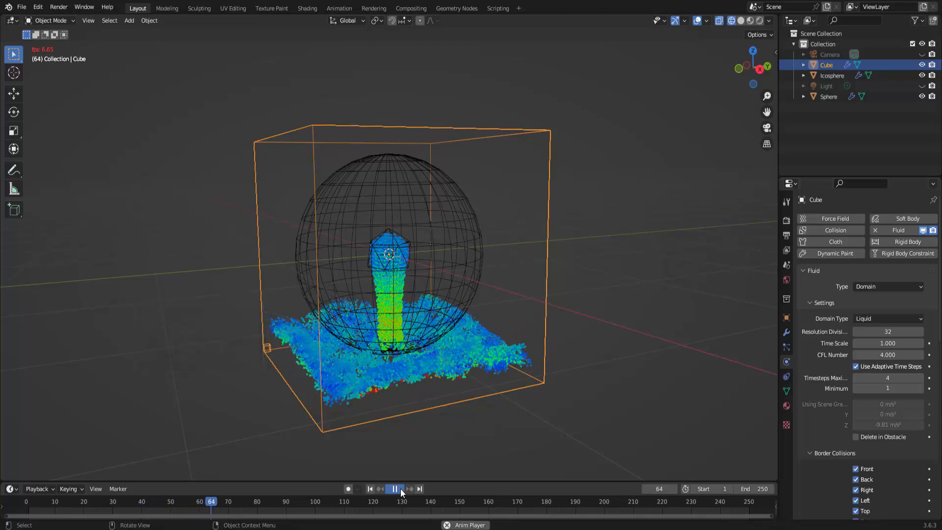
click(370, 488)
middle_drag(651, 267, 650, 269)
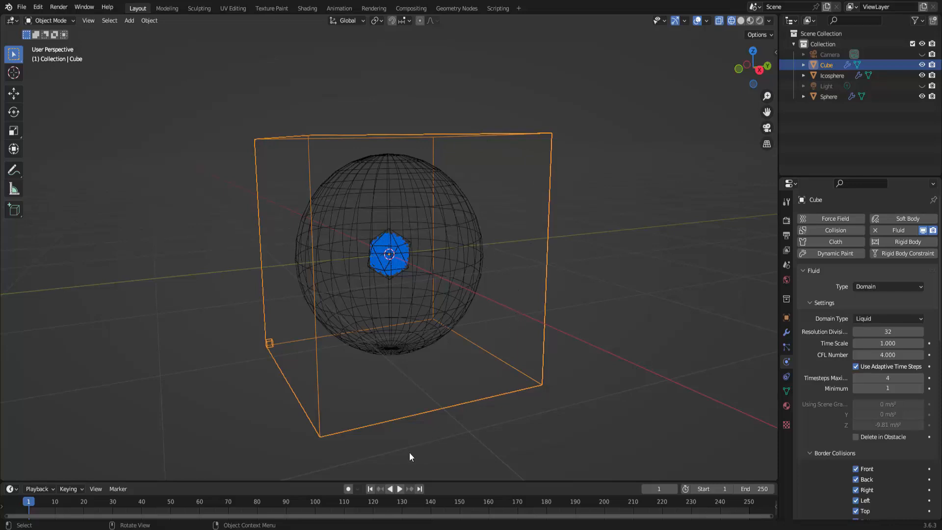
click(401, 489)
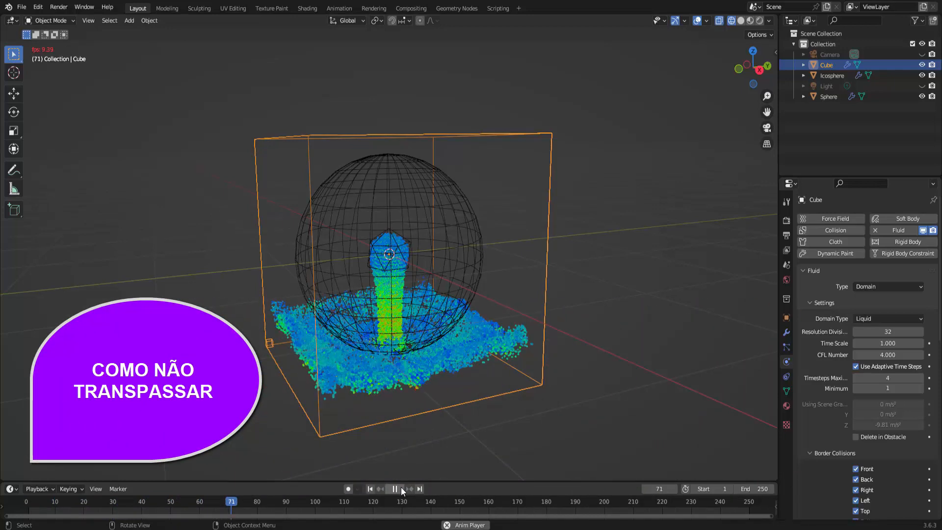
click(401, 488)
key(shift+Left)
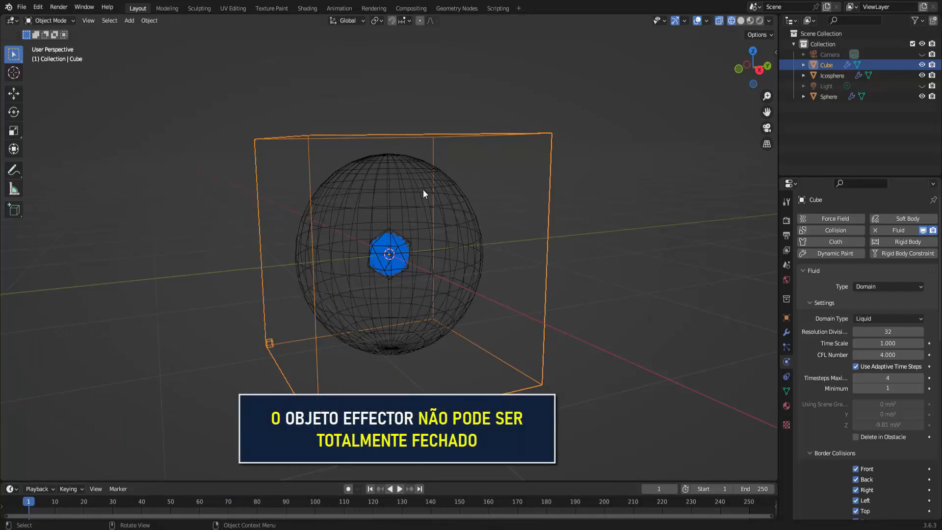
Step: Enable Is Planar on the UV sphere's effector settings and play the simulation briefly to test it
click(395, 190)
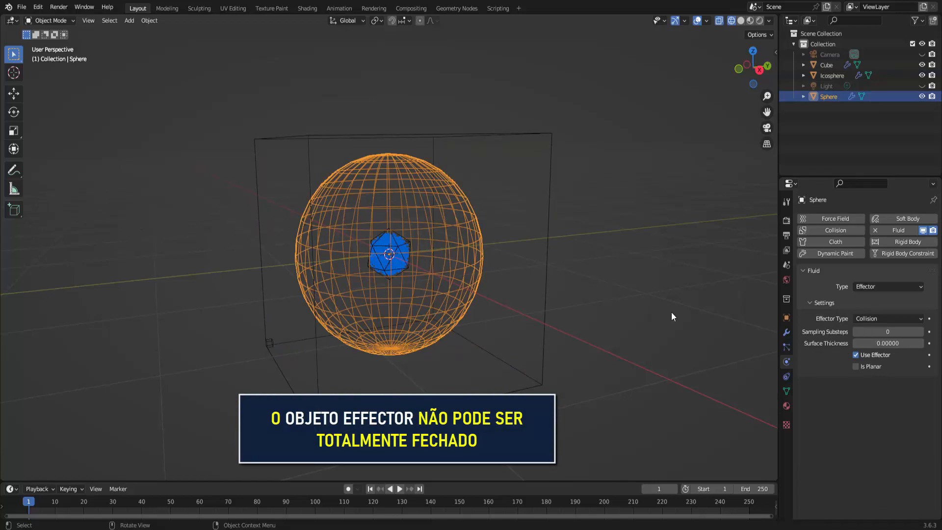
click(855, 367)
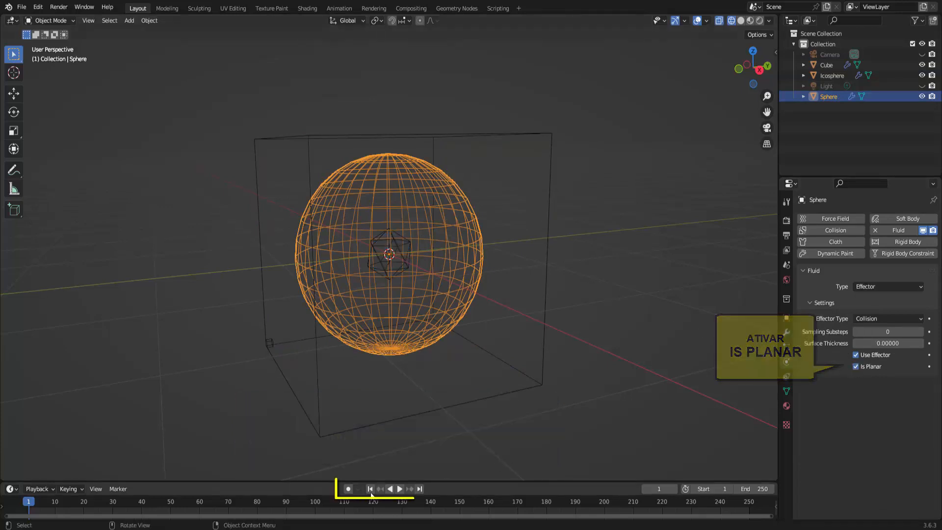
click(400, 489)
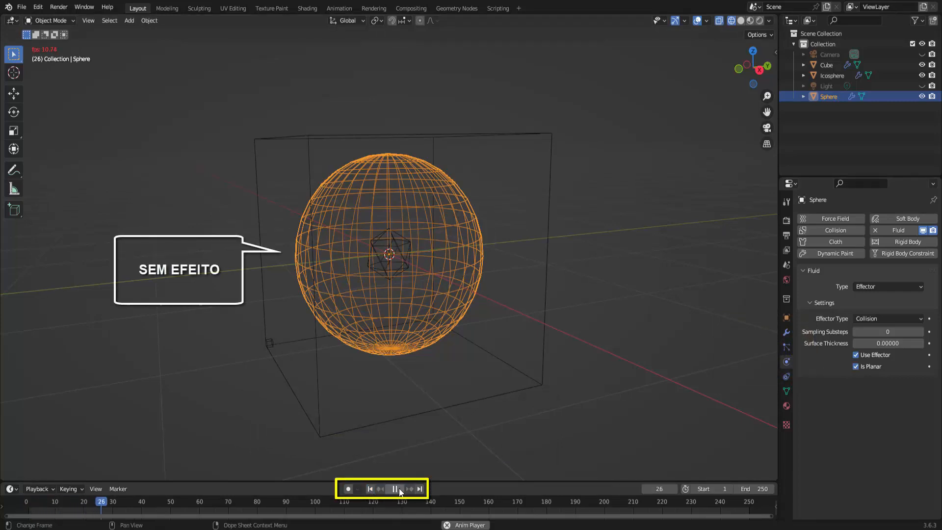
key(space)
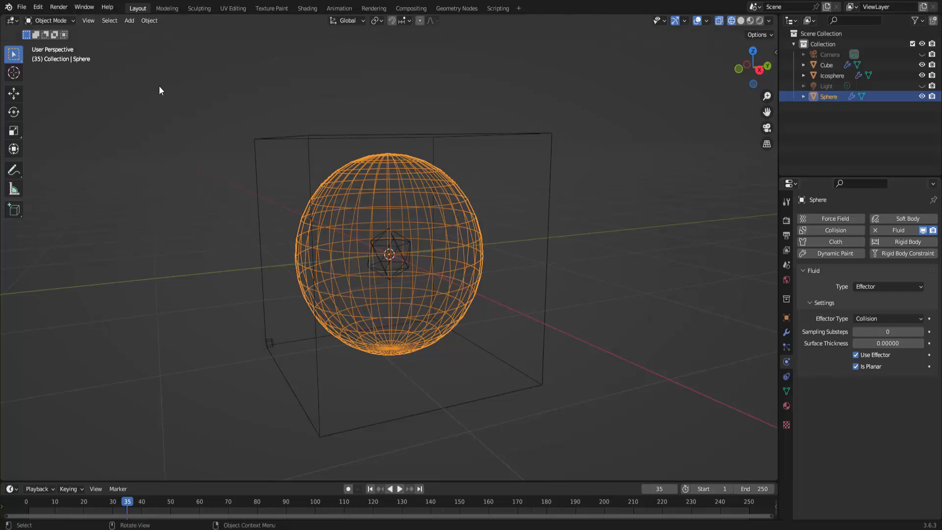
Step: In Edit Mode, delete the UV sphere's top pole vertex to open a hole in the mesh
click(57, 22)
click(53, 47)
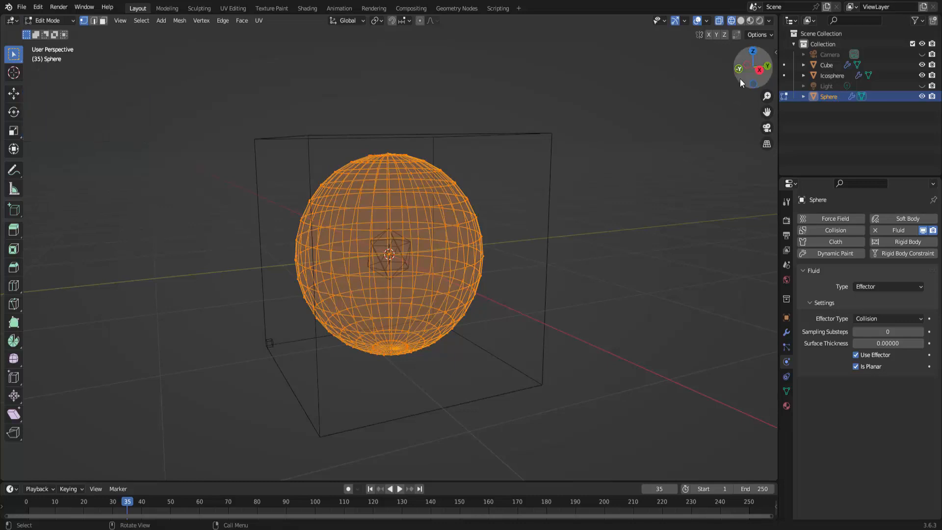
mouse_move(740, 78)
mouse_down()
mouse_move(730, 102)
mouse_move(589, 96)
mouse_up()
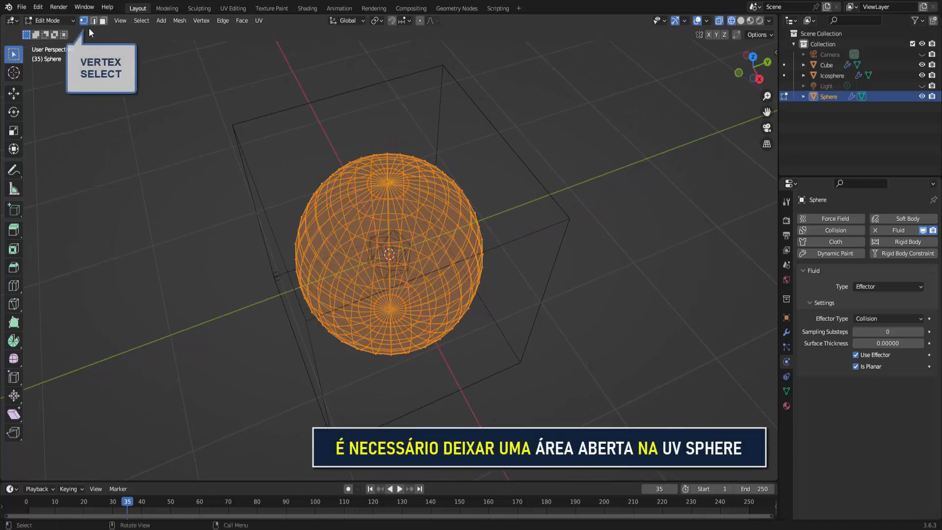
click(619, 134)
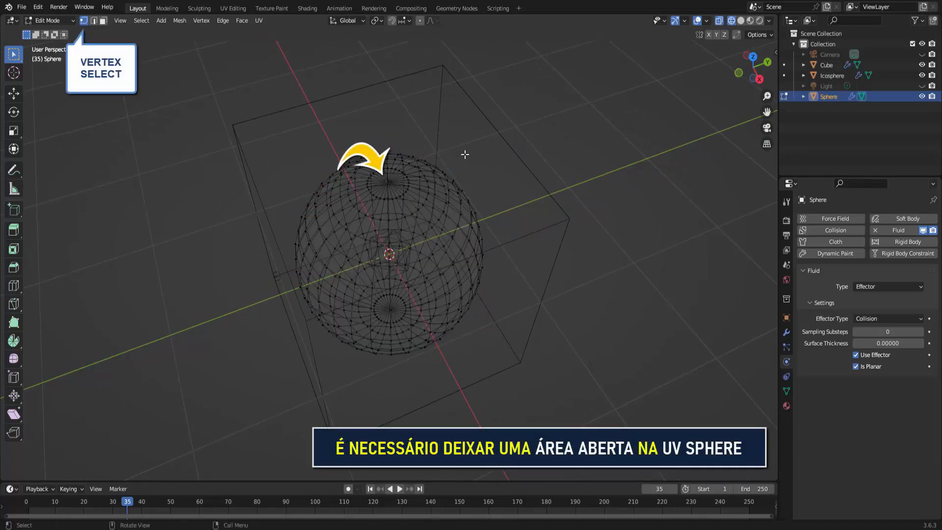
click(388, 181)
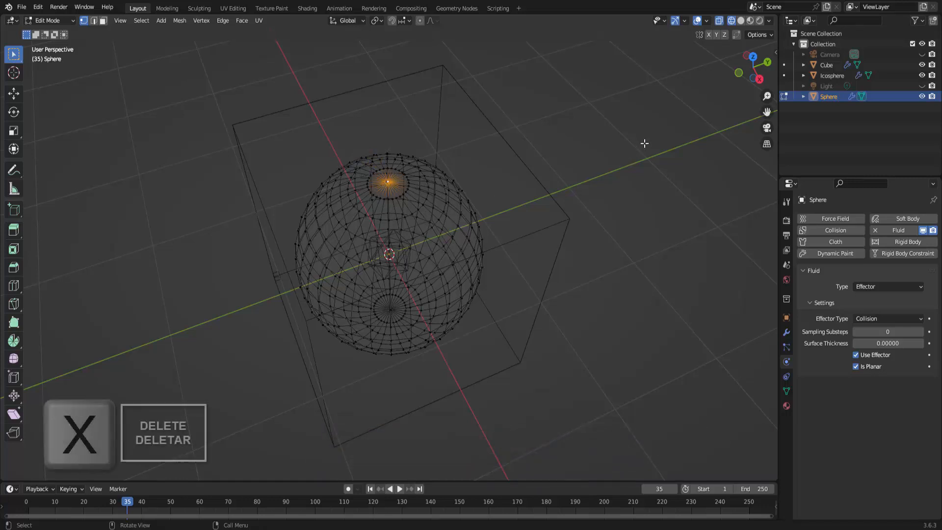
key(x)
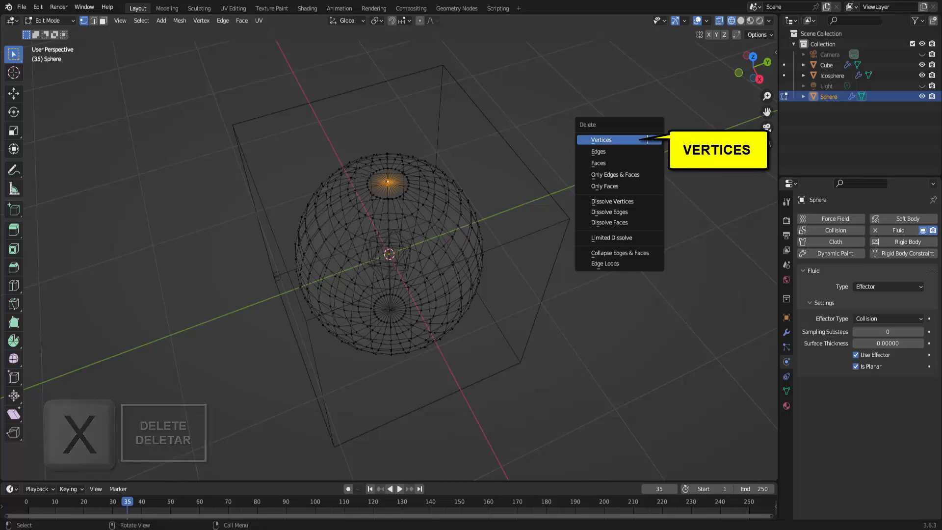
click(647, 141)
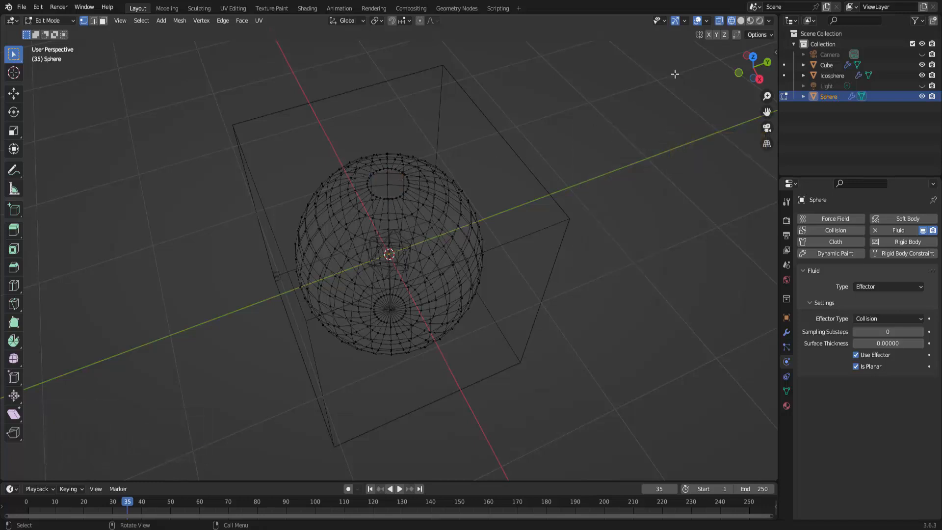
Step: Switch the viewport shading to solid and return the UV sphere to Object Mode
click(740, 20)
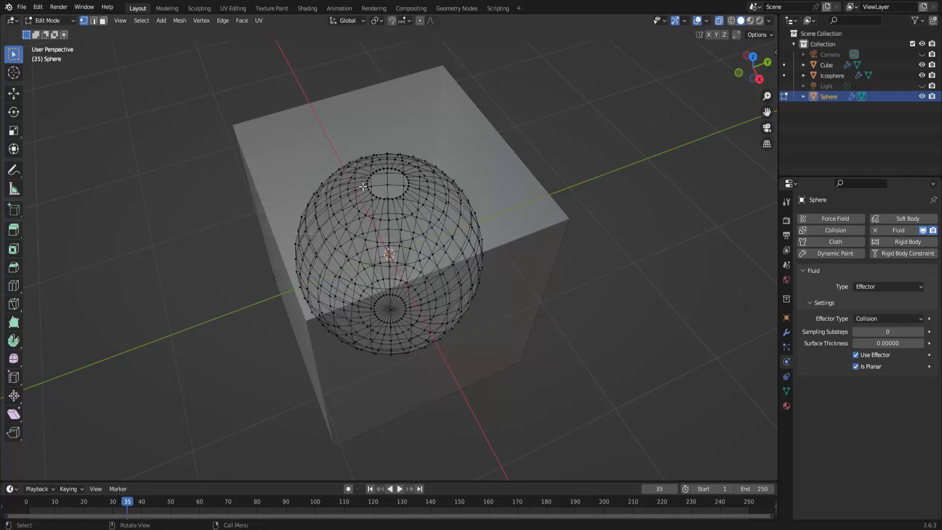
click(58, 20)
click(56, 30)
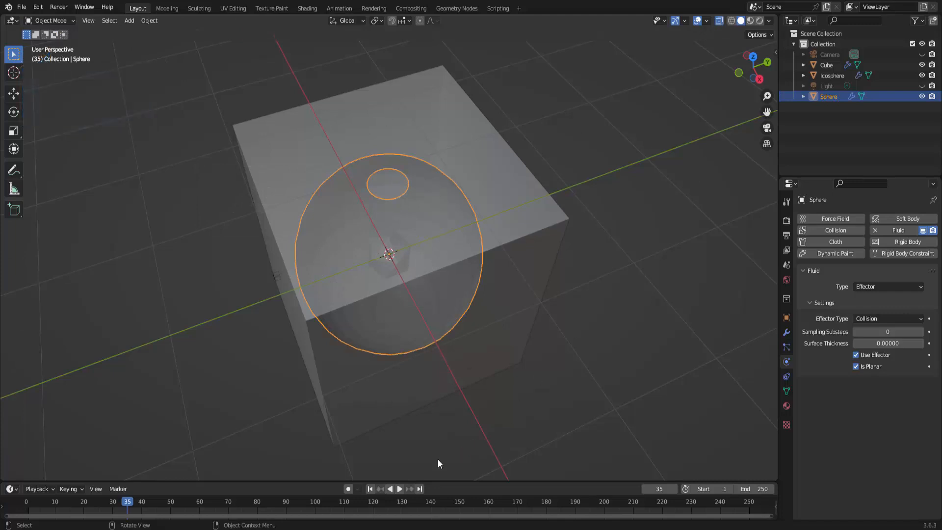
Step: Play the simulation from frame 1 in wireframe view to check the liquid against the opened sphere, and rewind to frame 1
click(370, 488)
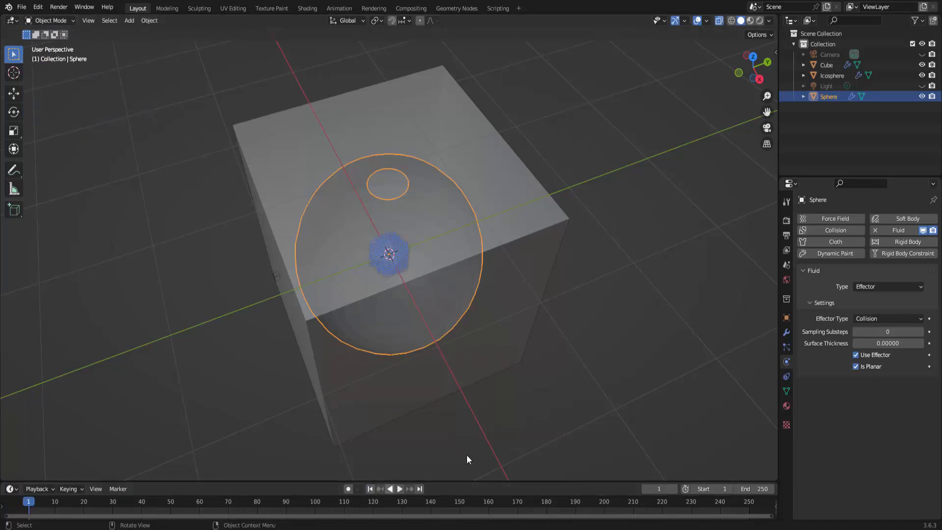
middle_drag(620, 352, 622, 295)
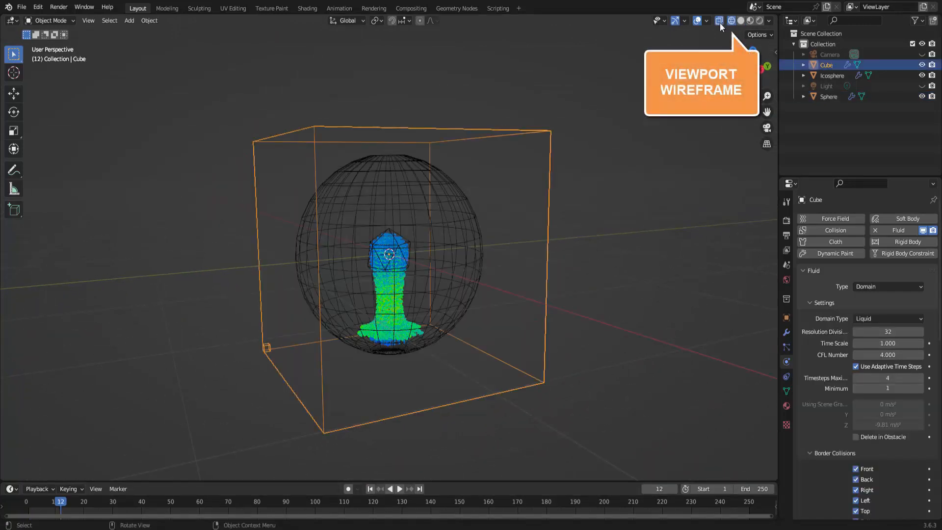
click(371, 489)
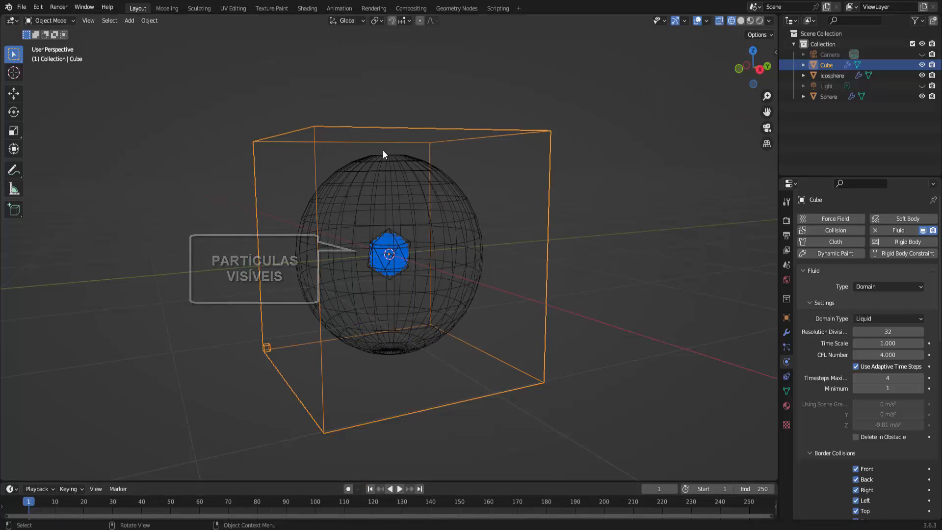
click(399, 489)
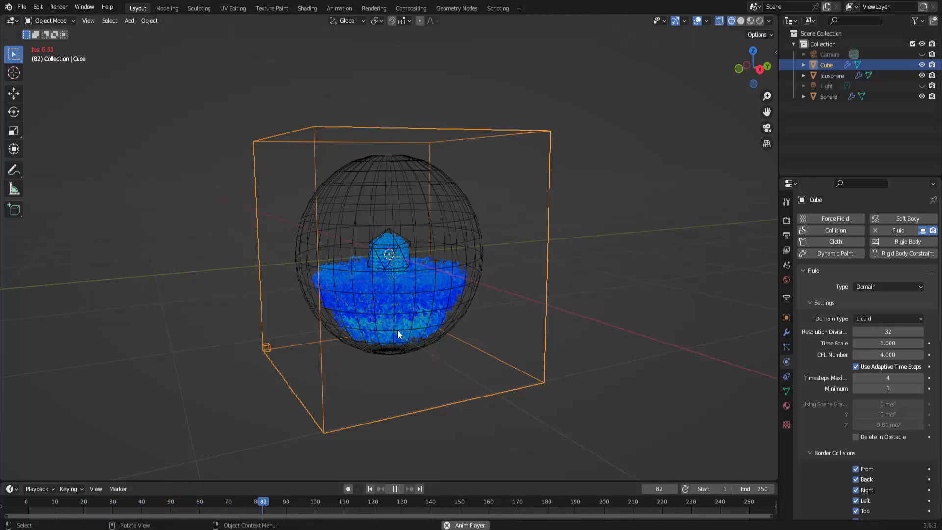
click(393, 489)
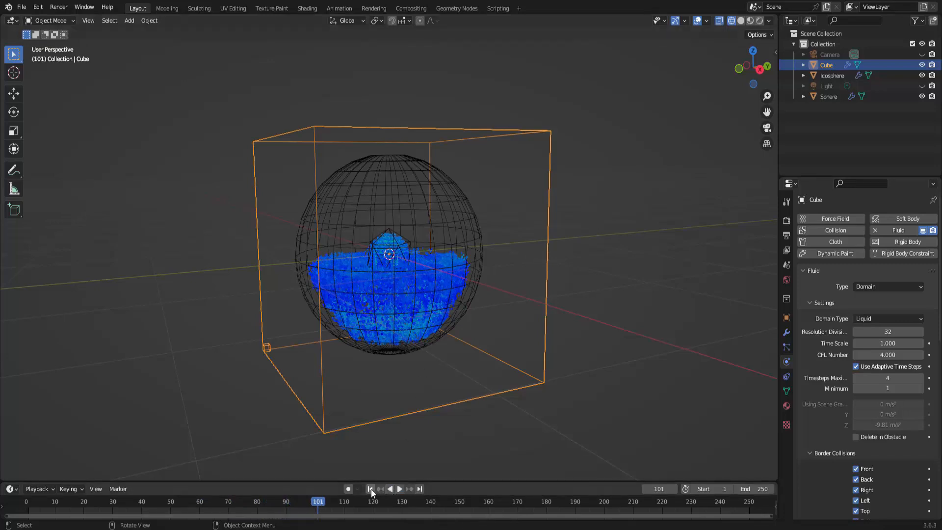
click(370, 489)
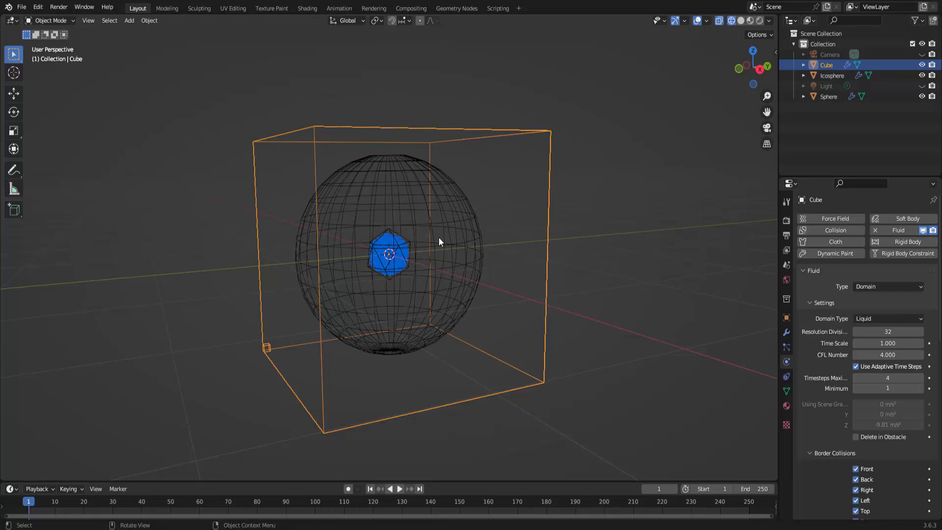
Step: Set the cube domain's resolution divisions to 96
middle_drag(438, 238, 398, 251)
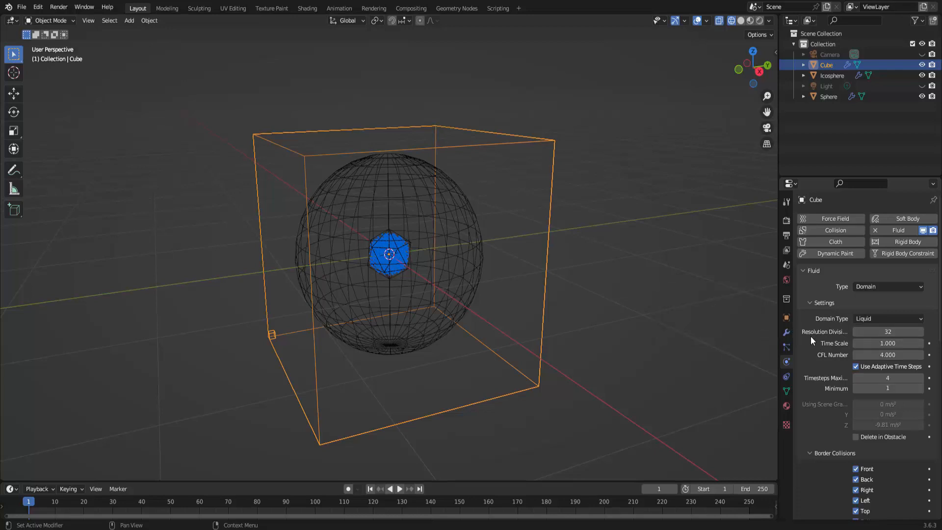
click(889, 331)
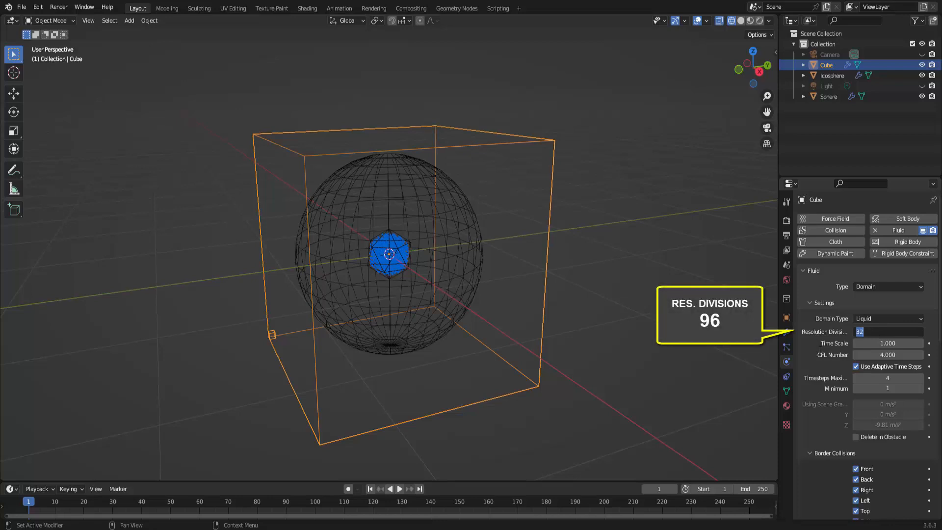
text(96)
key(Return)
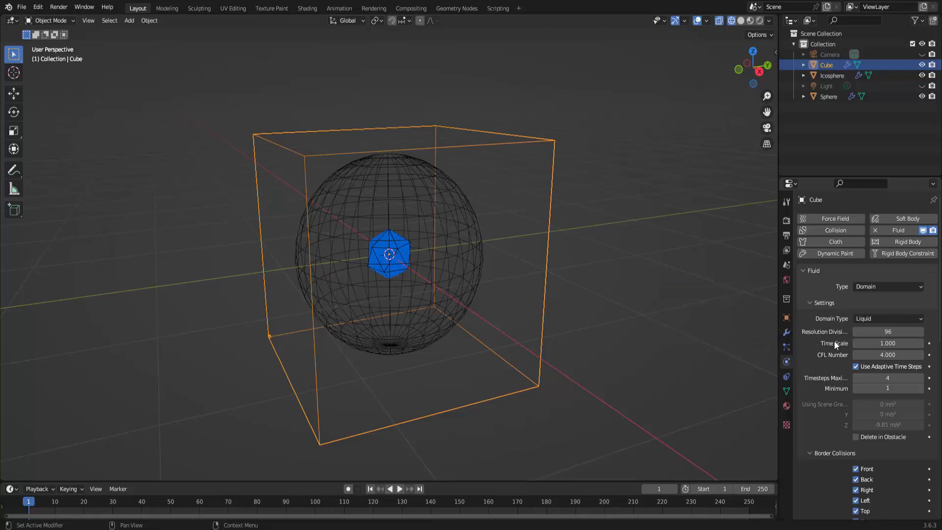
scroll(834, 341, down, 7)
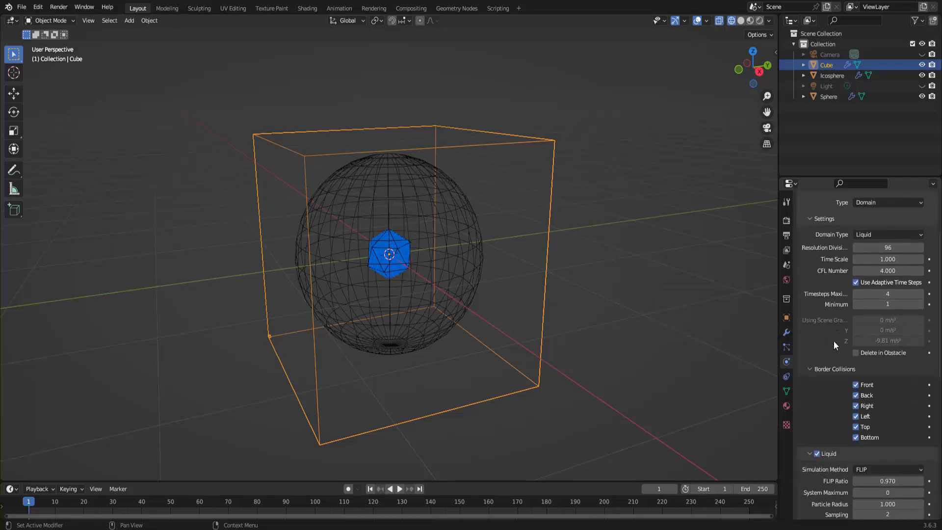
Step: Enable Mesh generation in the cube domain's fluid settings
scroll(834, 340, down, 9)
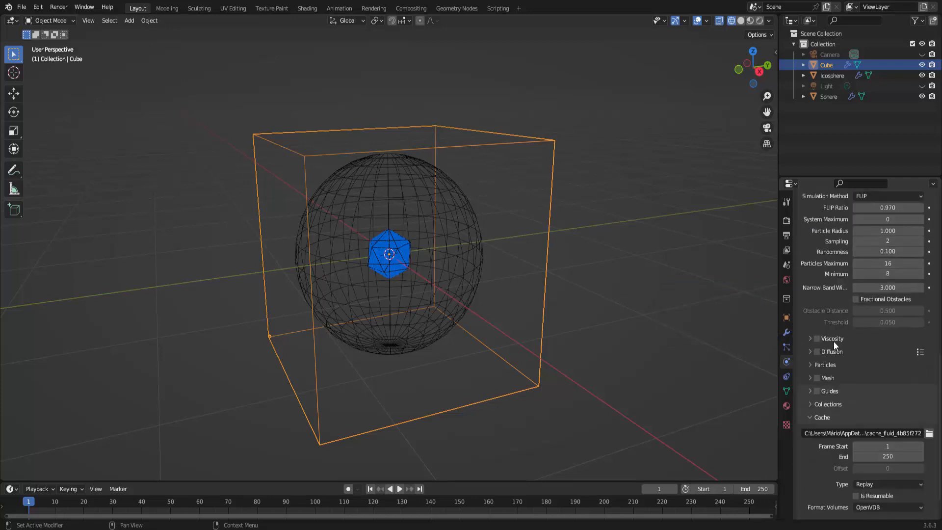
scroll(834, 340, down, 1)
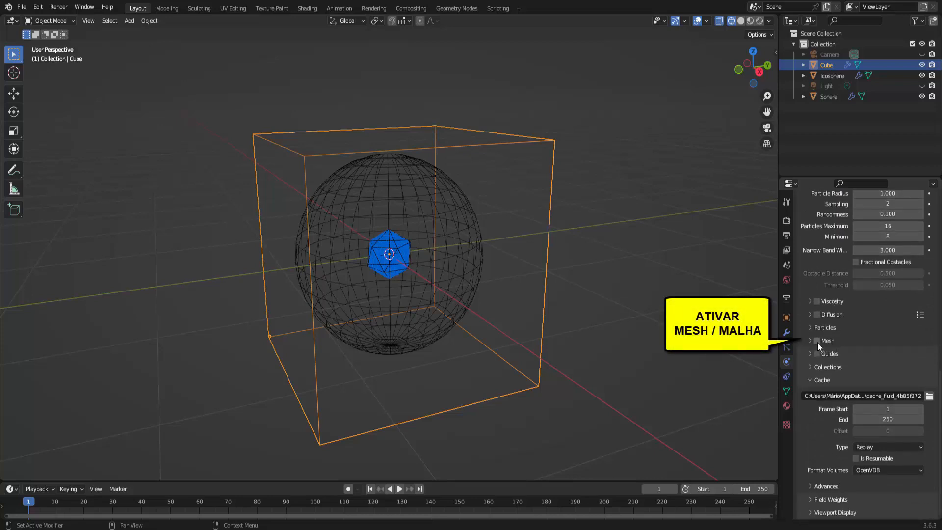
click(817, 341)
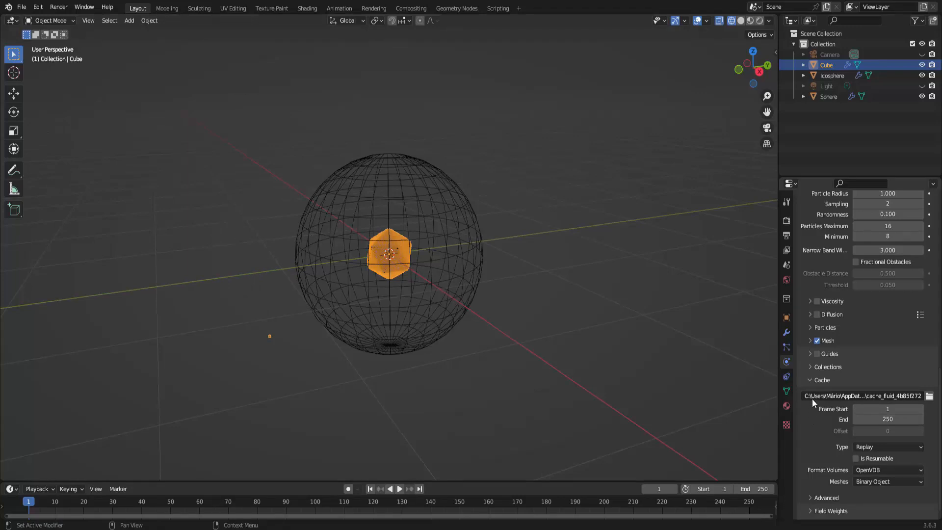
Step: Enlarge the timeline area and set the cube domain's cache end frame to 100
scroll(812, 407, down, 1)
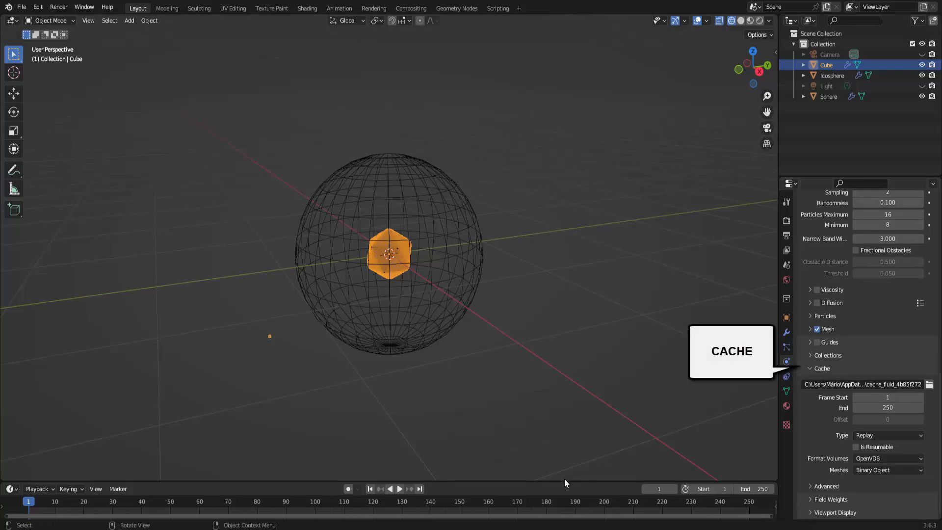
drag(563, 481, 564, 454)
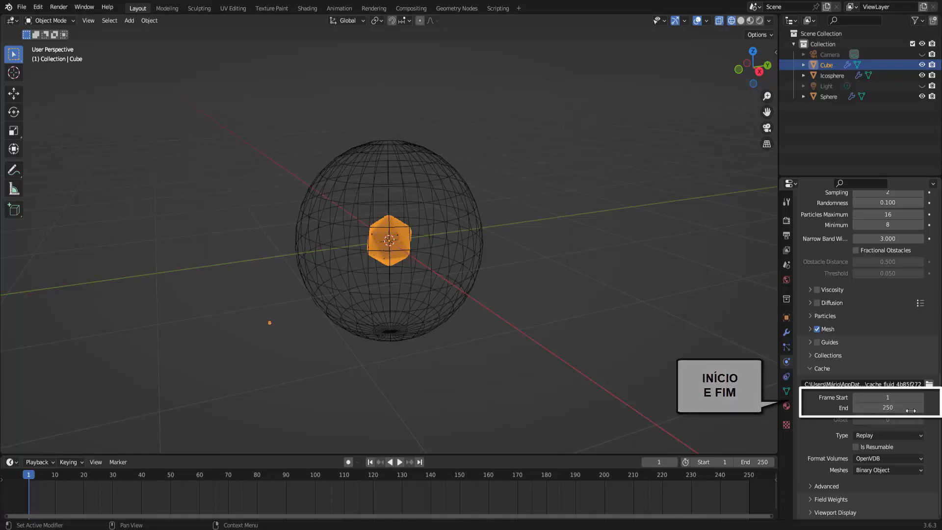
click(892, 407)
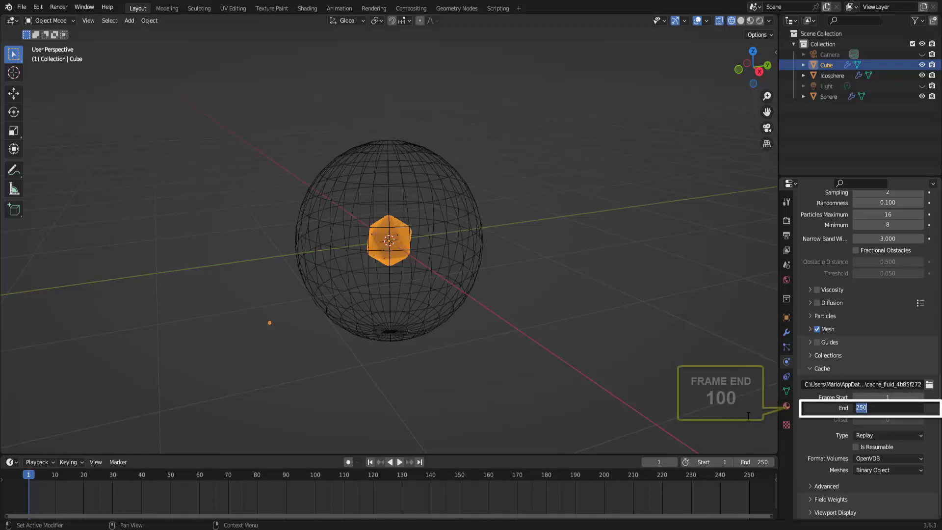
text(100)
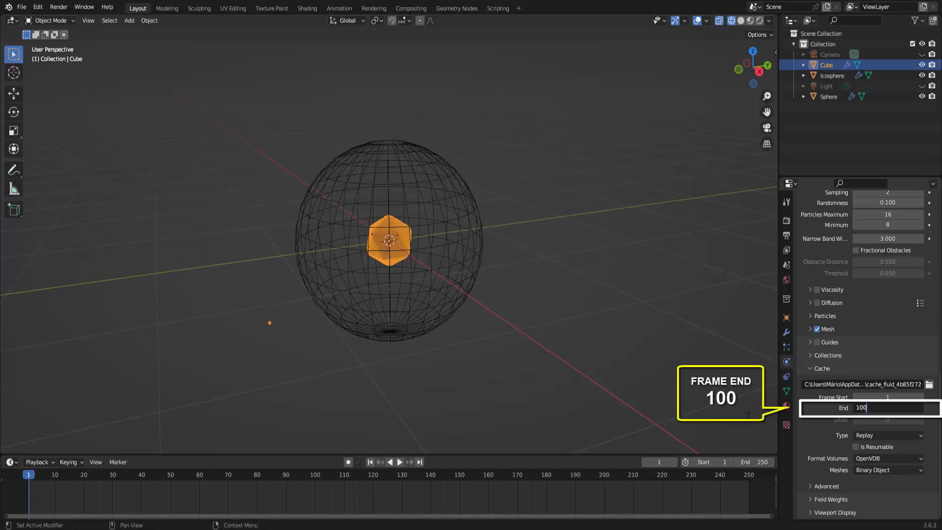
key(Return)
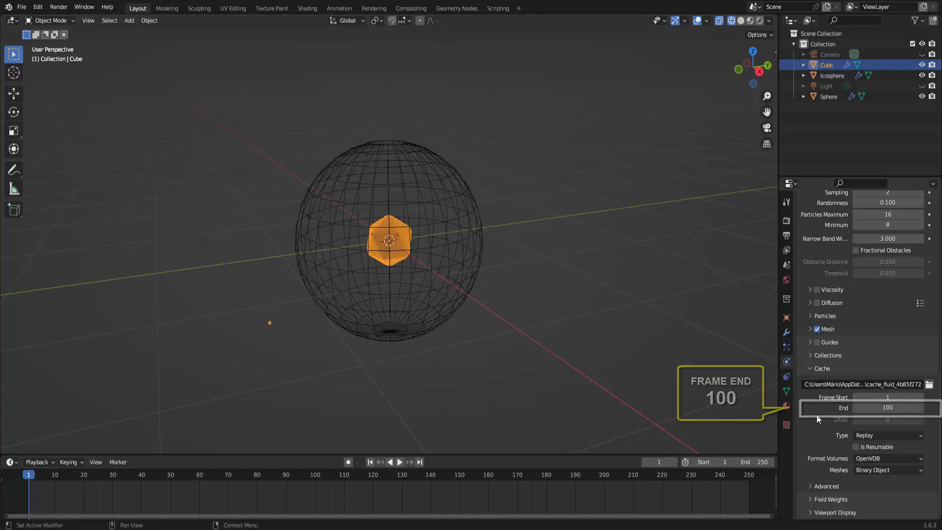
Step: Set the cube domain's cache type to All
scroll(878, 248, up, 12)
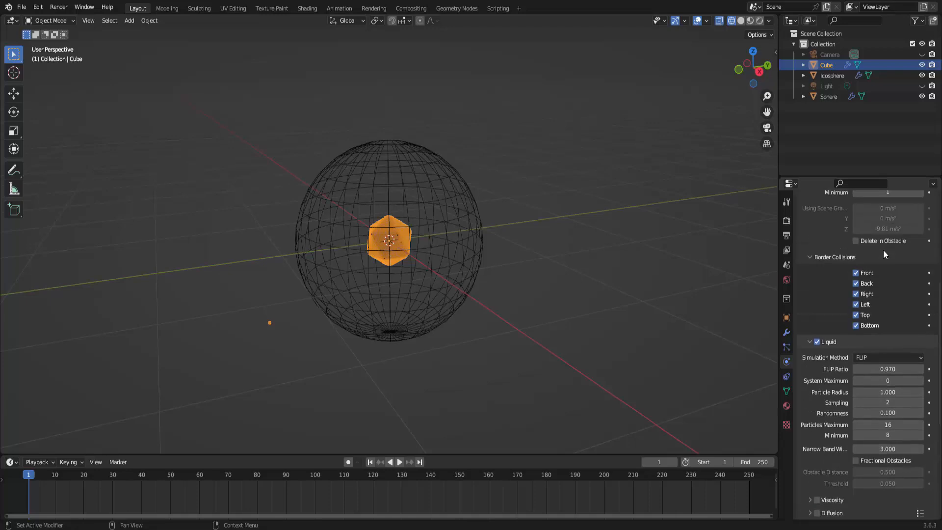
scroll(883, 250, up, 4)
scroll(896, 316, down, 10)
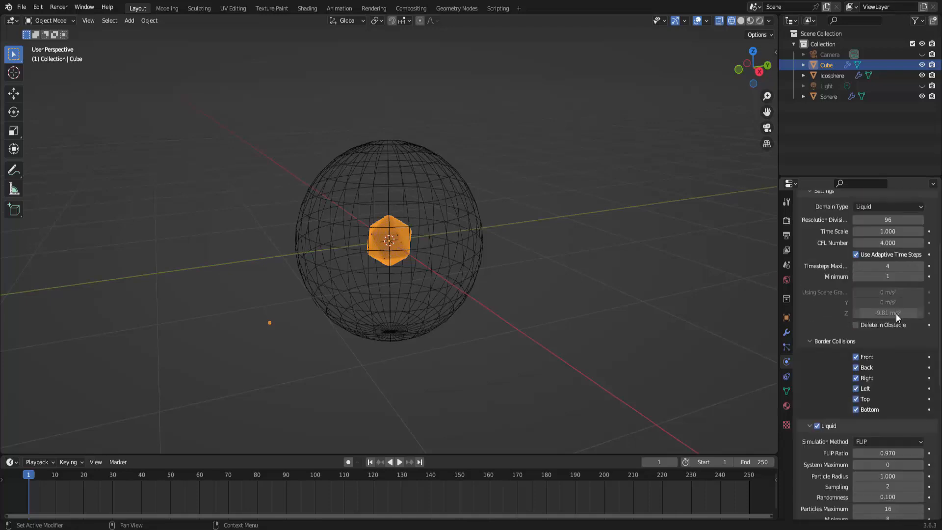
scroll(896, 314, down, 6)
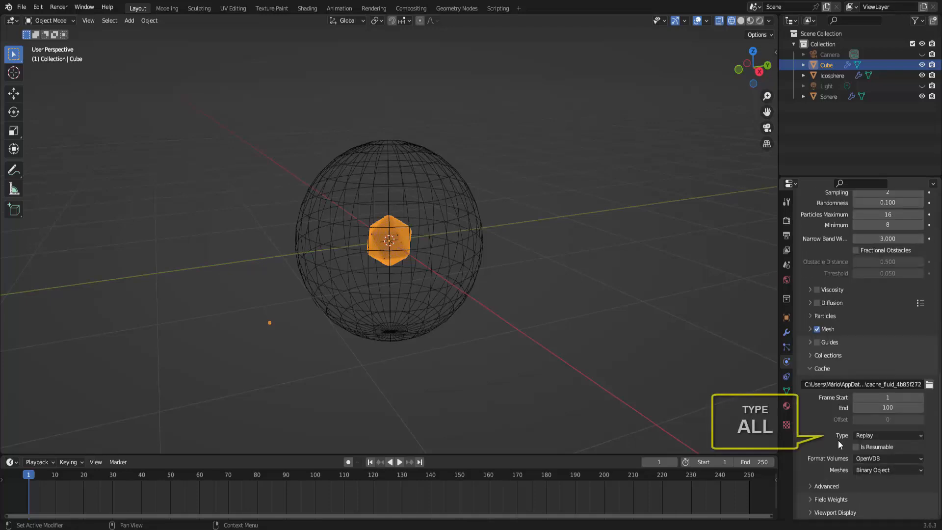
click(884, 435)
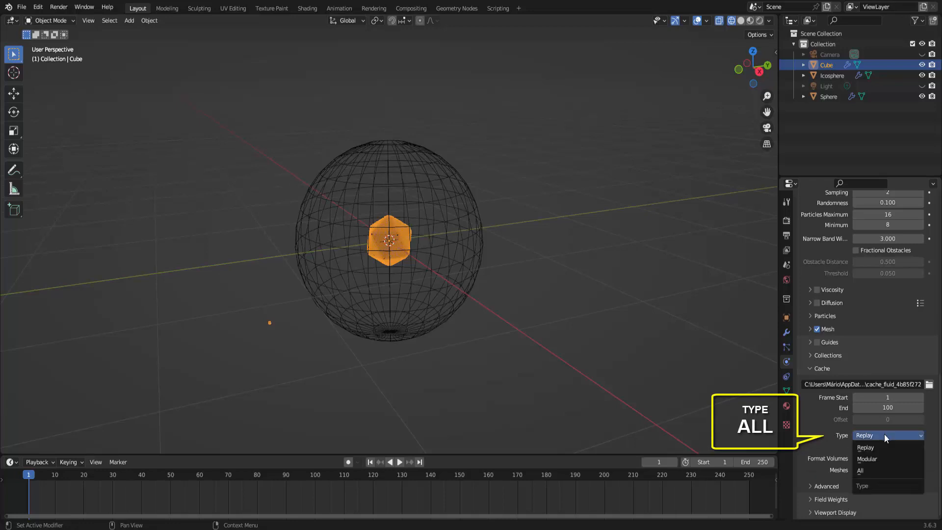
click(875, 470)
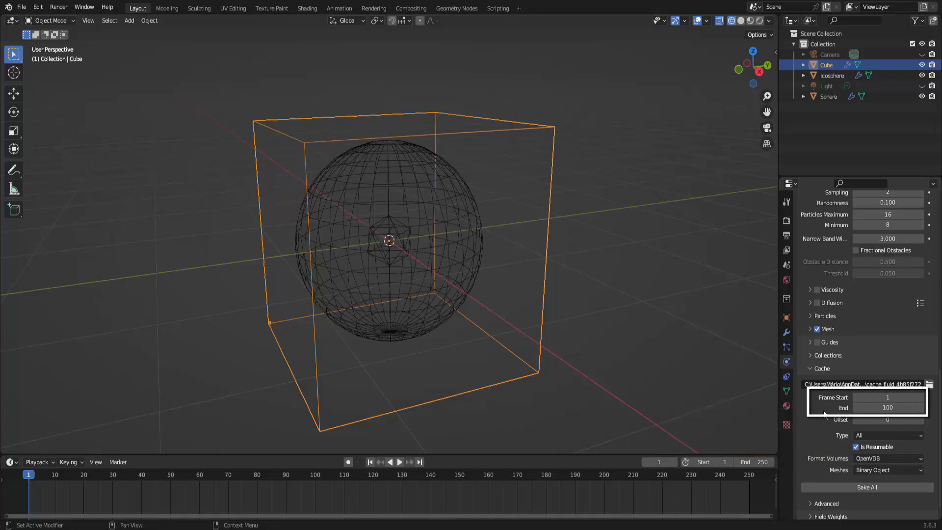
Step: Set the scene's end frame to 100 and bake the whole fluid simulation
click(755, 462)
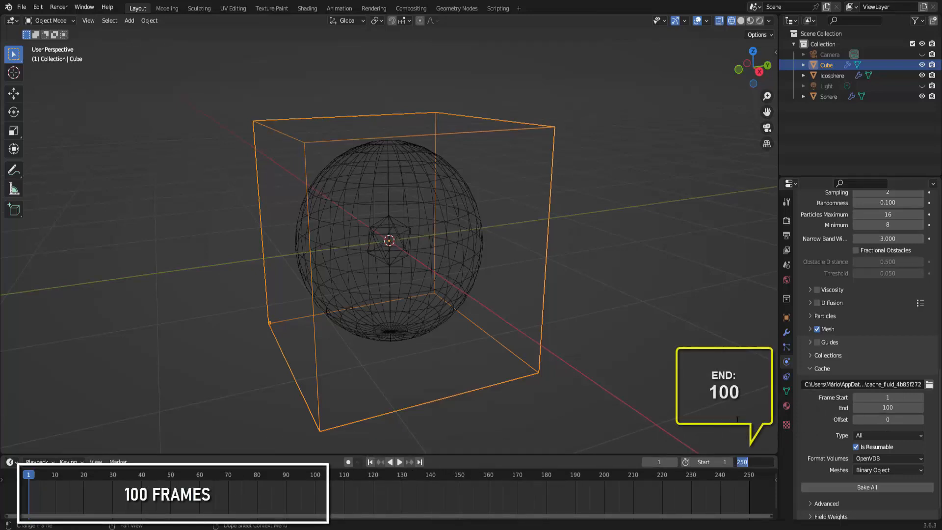
text(100)
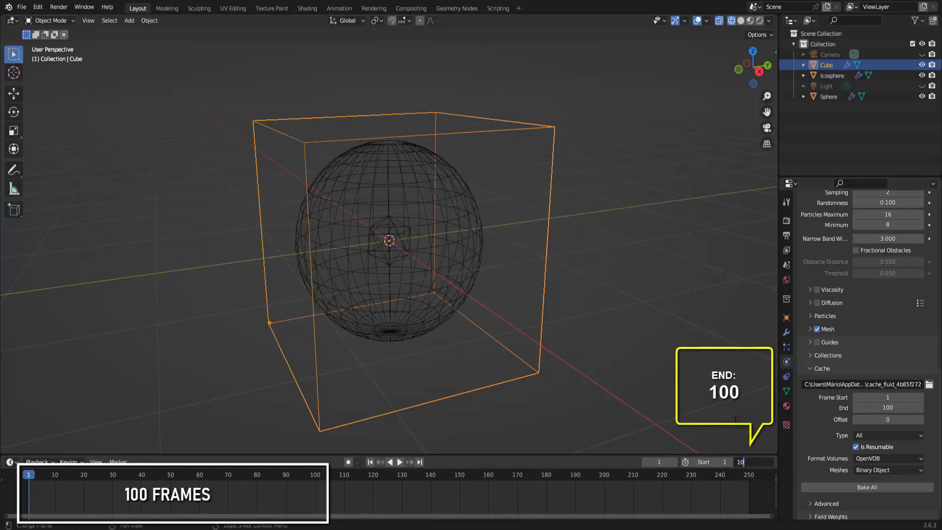
key(Return)
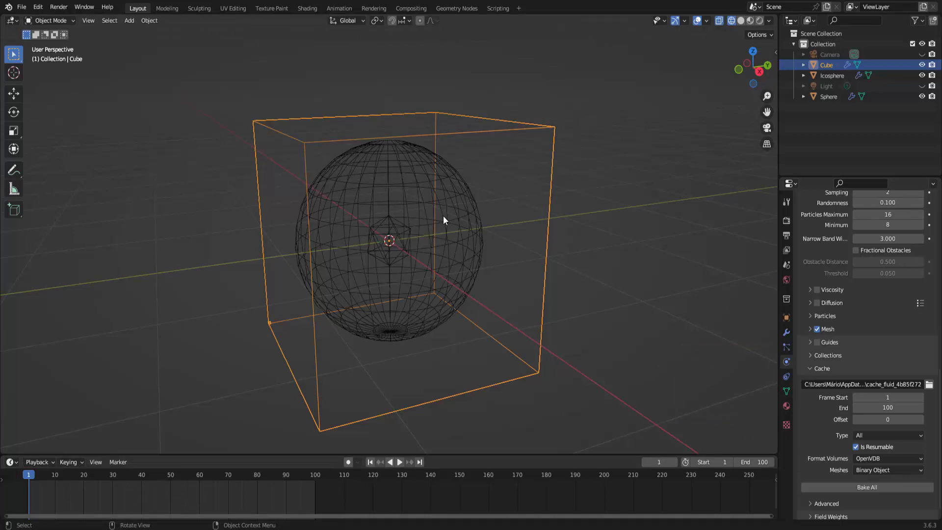
click(870, 487)
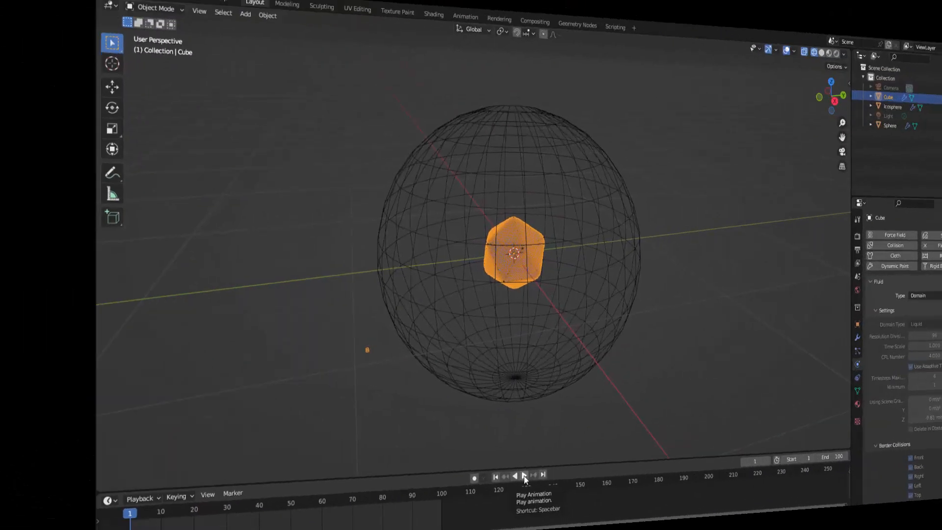
Step: Play the baked simulation, hide the UV sphere and the ico sphere in the viewport, and stop playback at frame 20
click(524, 476)
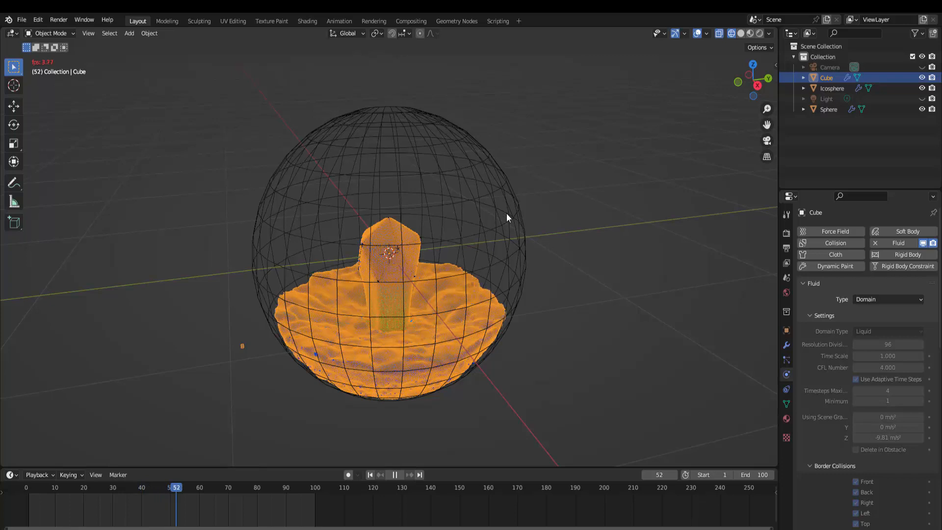
click(922, 109)
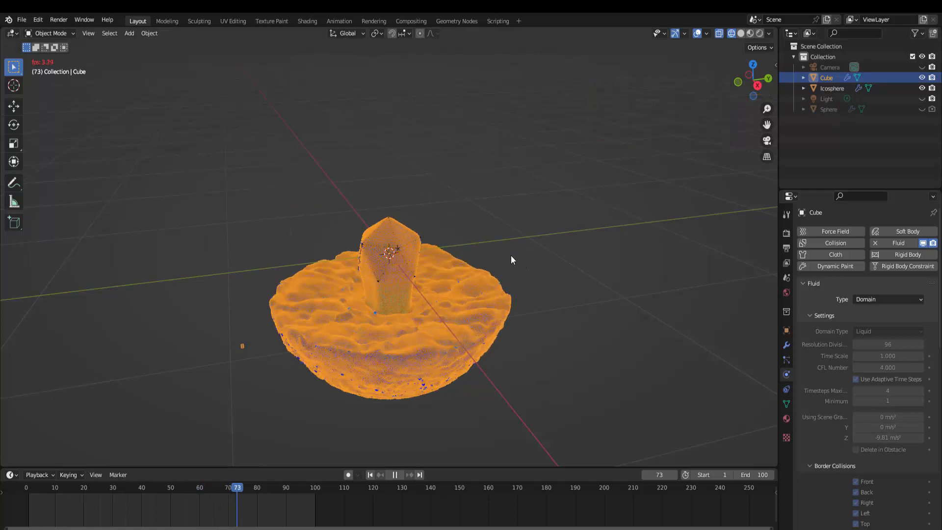
click(922, 88)
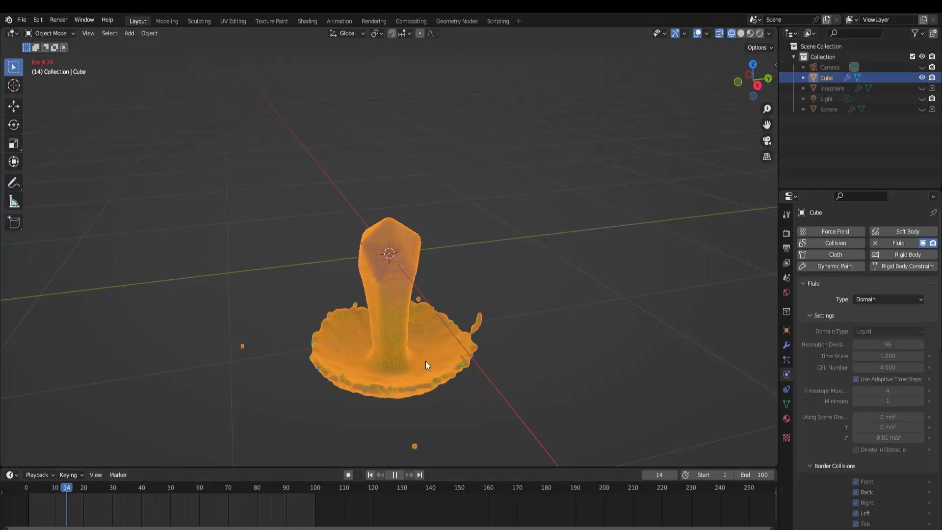
click(395, 473)
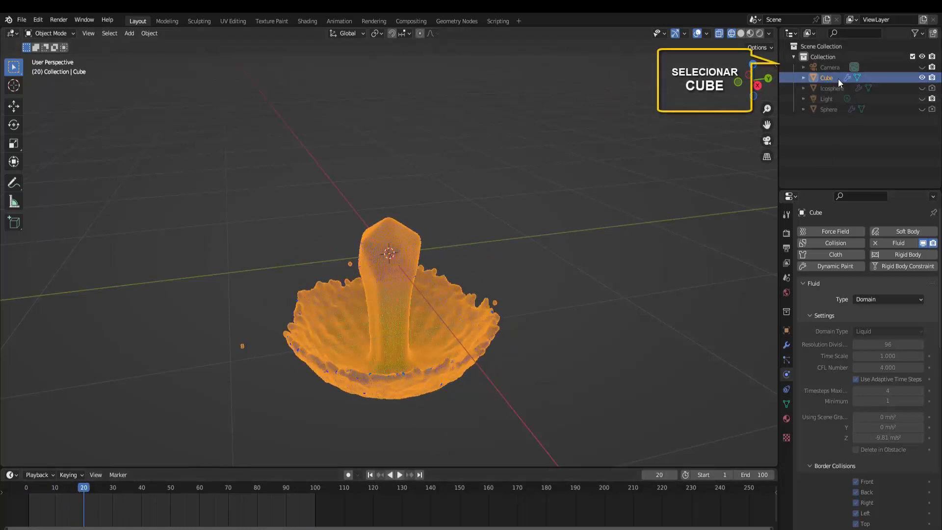
Step: Show the liquid in Material Preview shading and set its material's base color to orange with hue 0.043 and saturation 0.740
click(787, 418)
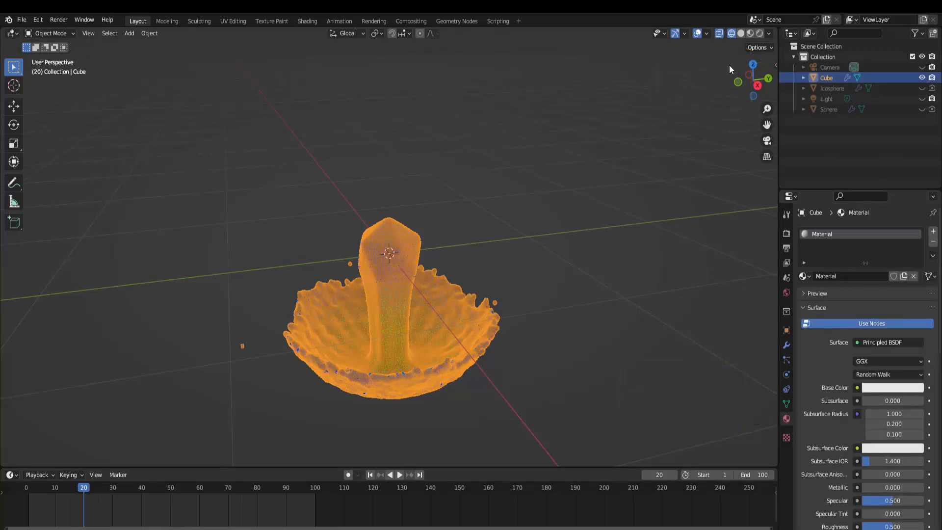
click(750, 34)
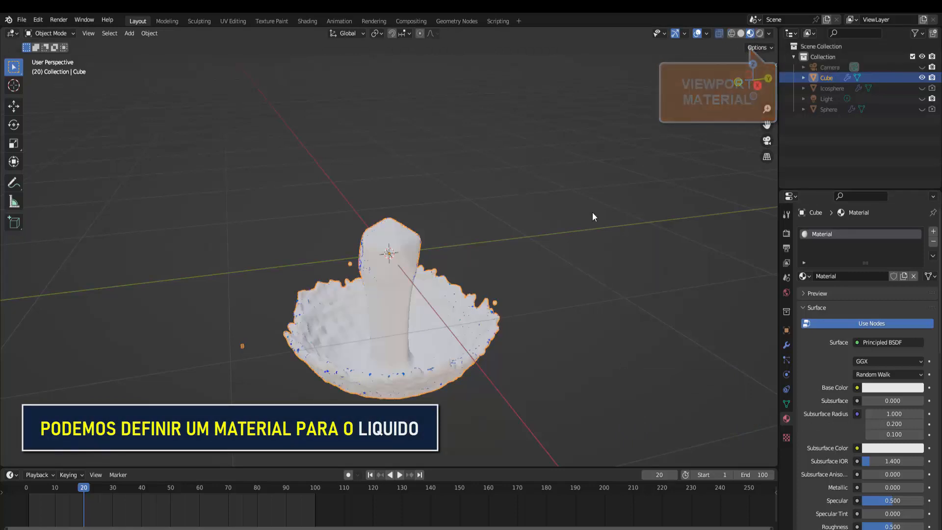
click(890, 387)
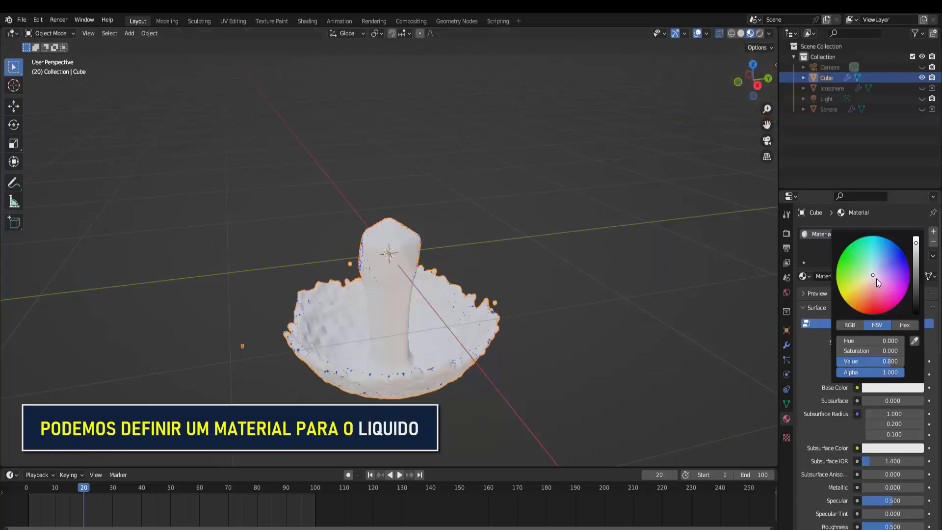
mouse_move(867, 265)
mouse_down()
mouse_move(880, 272)
mouse_move(866, 292)
mouse_up()
Step: Set the liquid material's roughness to 0.012 and its transmission to 0.409
scroll(823, 426, down, 8)
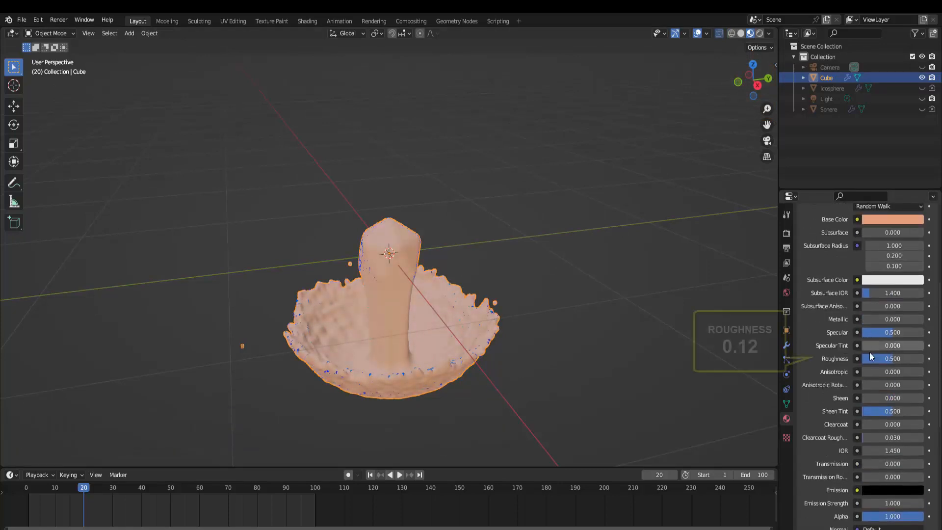
drag(885, 357, 855, 357)
scroll(866, 430, down, 1)
scroll(866, 431, down, 3)
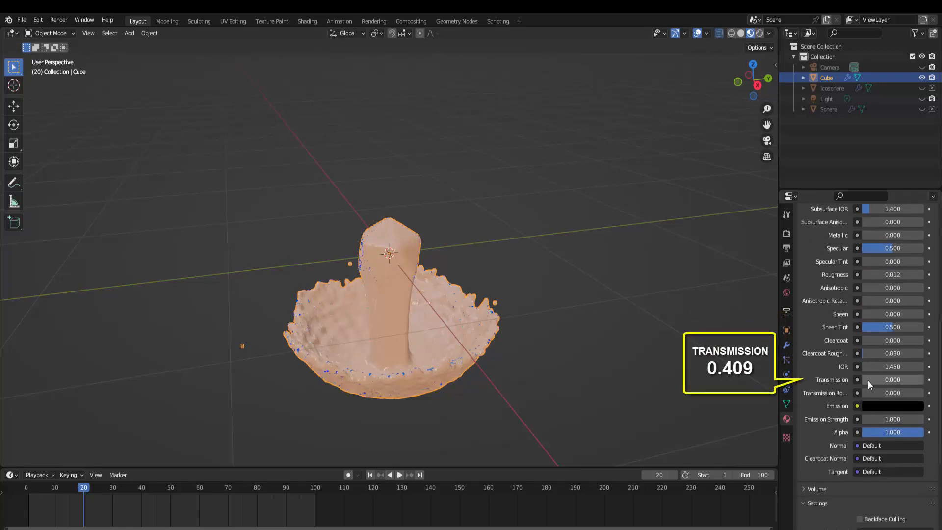
drag(867, 381, 885, 381)
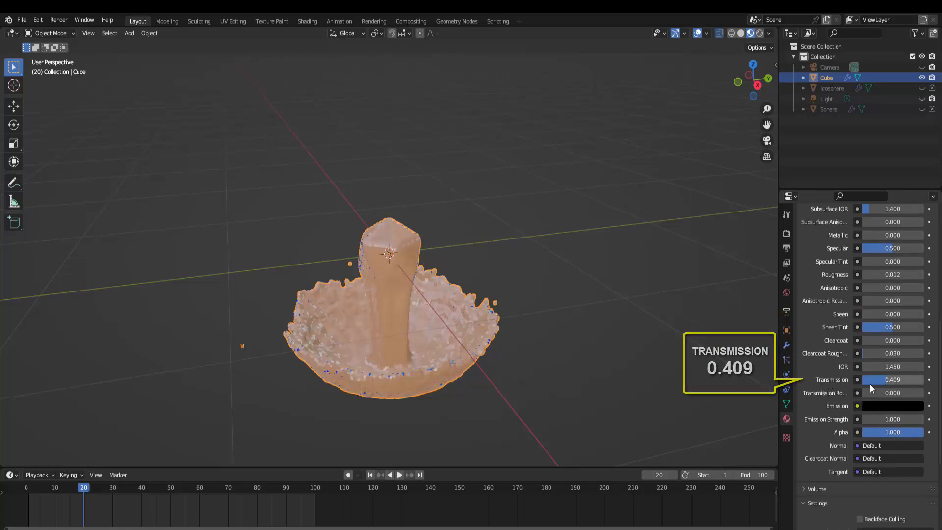
Step: Set the liquid material's base color to a pale pink and its metallic value to 0.795
scroll(883, 354, up, 9)
click(892, 322)
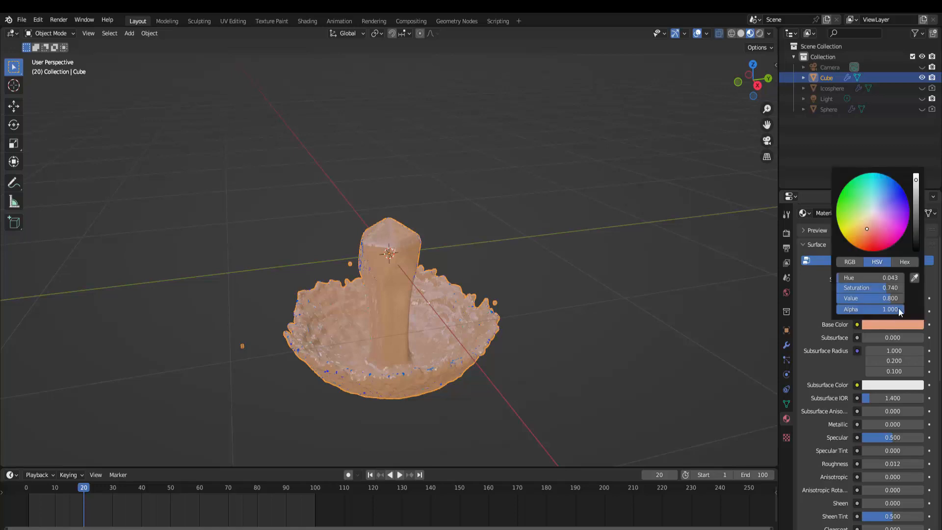
click(873, 214)
scroll(871, 404, down, 1)
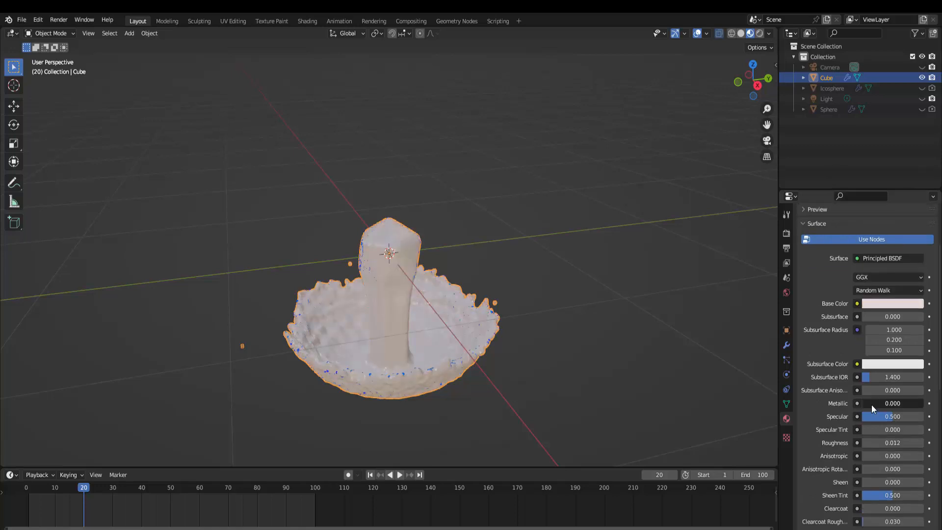
drag(871, 403, 909, 403)
scroll(597, 331, up, 1)
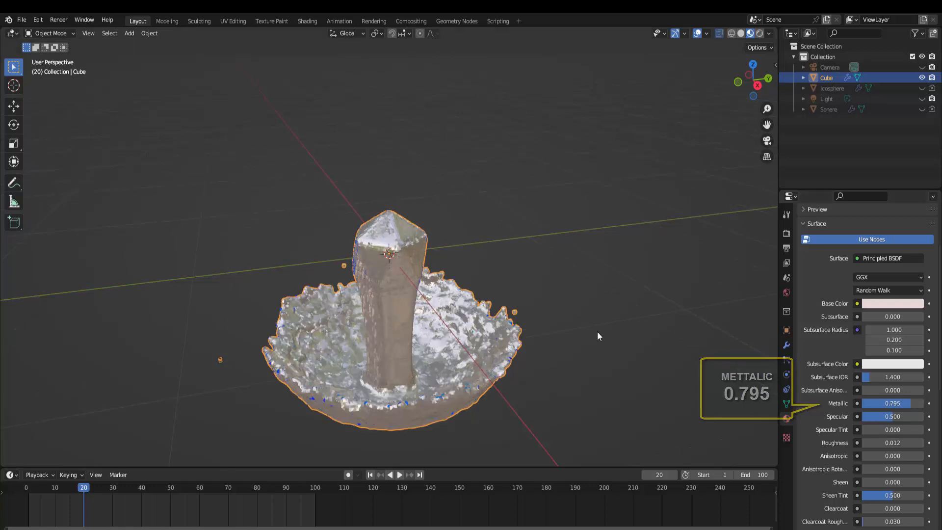
Step: Play the simulation up to frame 27 and set the liquid's base color to blue with hue 0.657 and saturation 0.958
scroll(597, 331, down, 1)
click(400, 476)
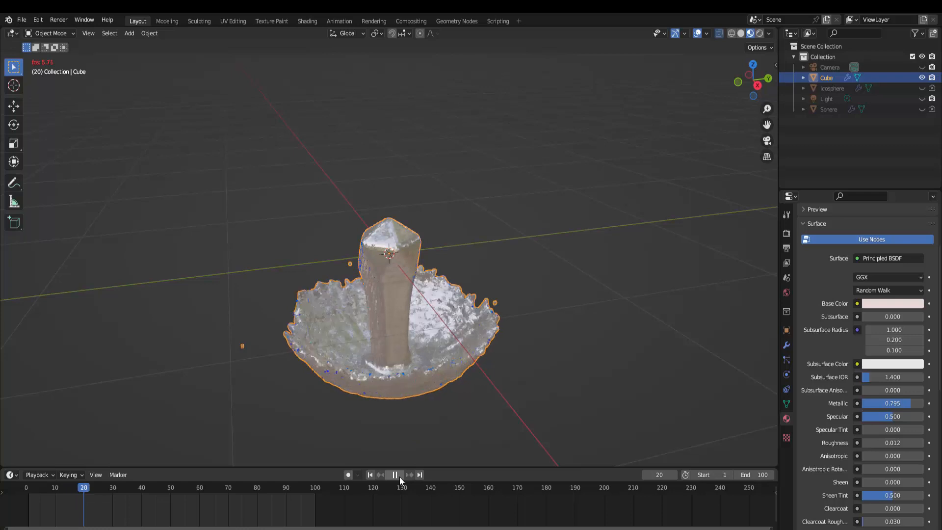
click(395, 475)
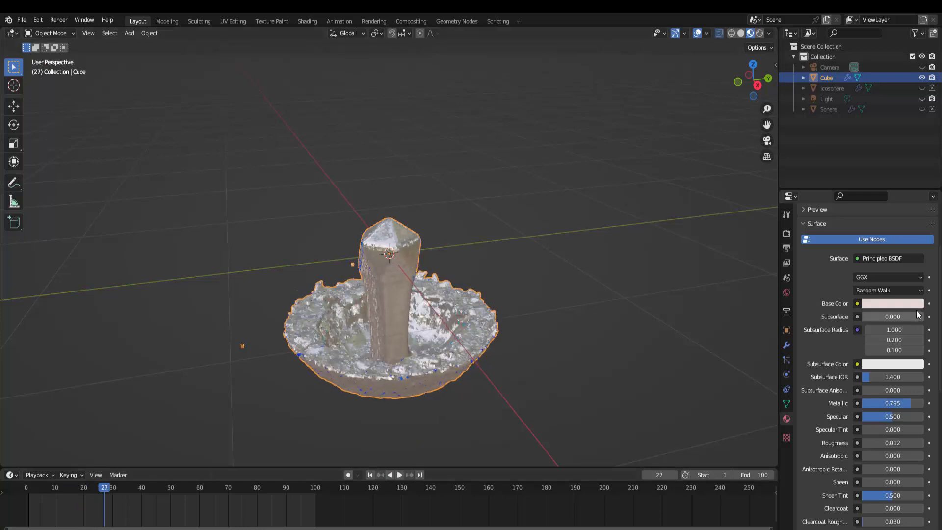
click(889, 301)
click(895, 172)
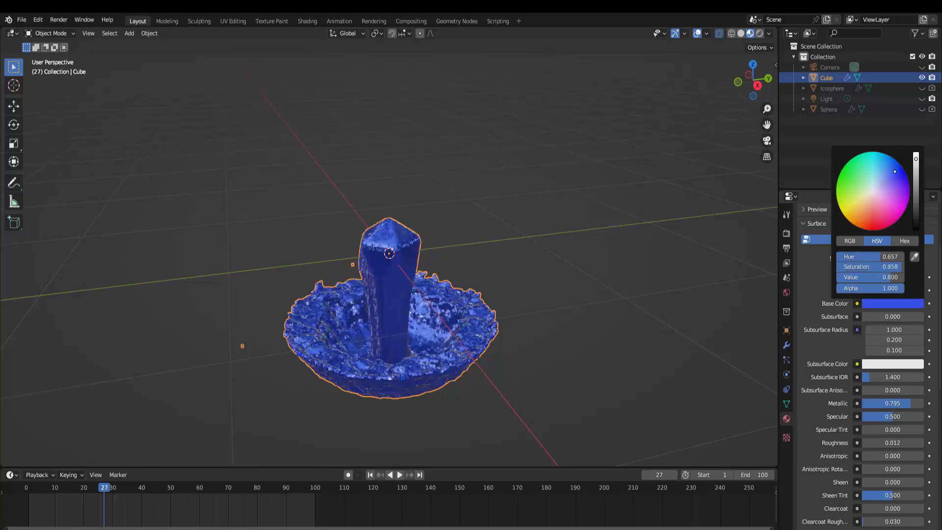
Step: Add a UV sphere with 132 segments around the liquid and shade it smooth
scroll(619, 281, down, 3)
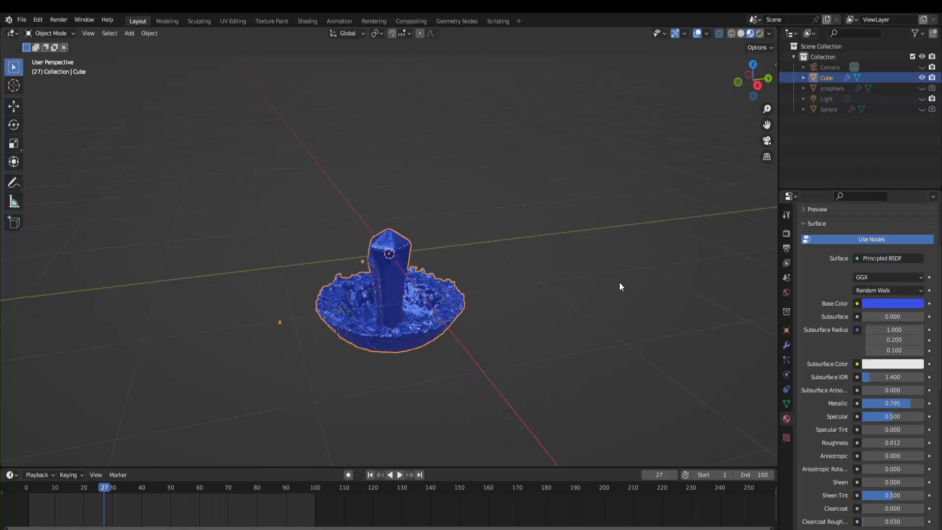
click(129, 33)
mouse_move(135, 43)
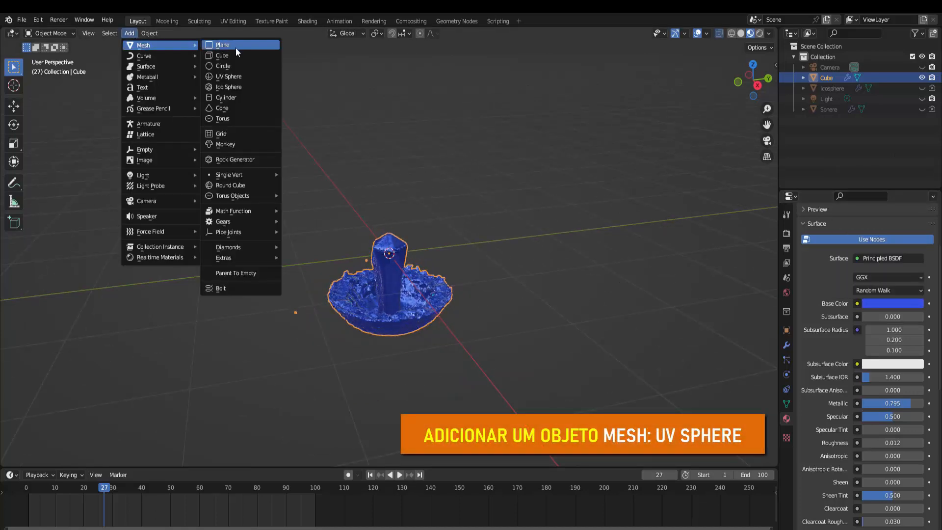
click(244, 77)
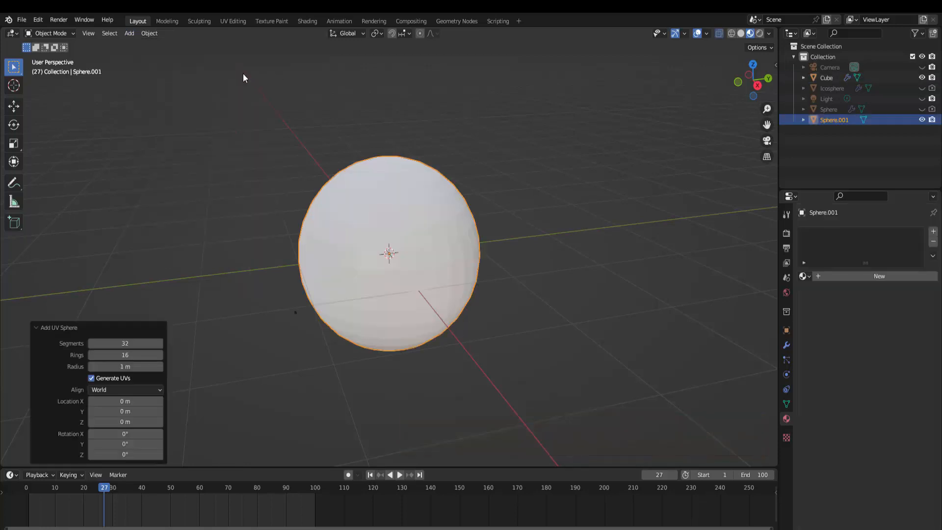
click(123, 345)
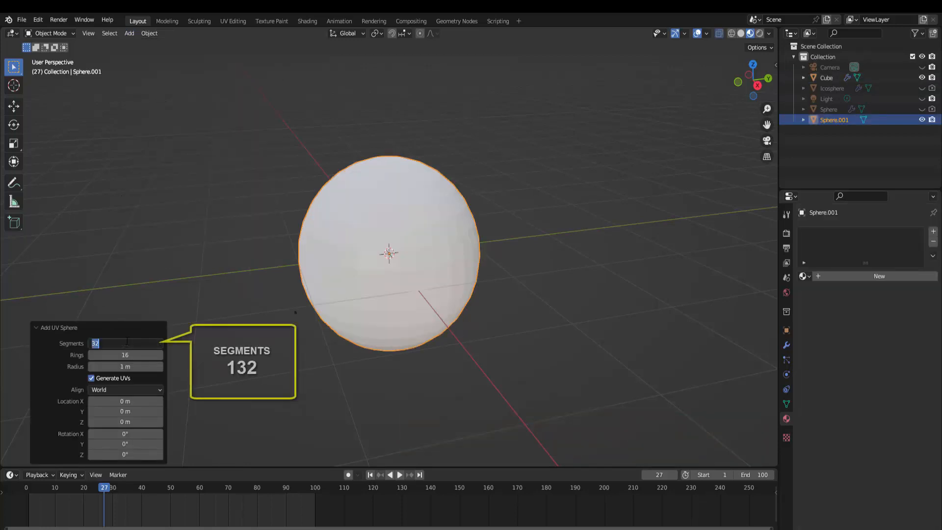
text(132)
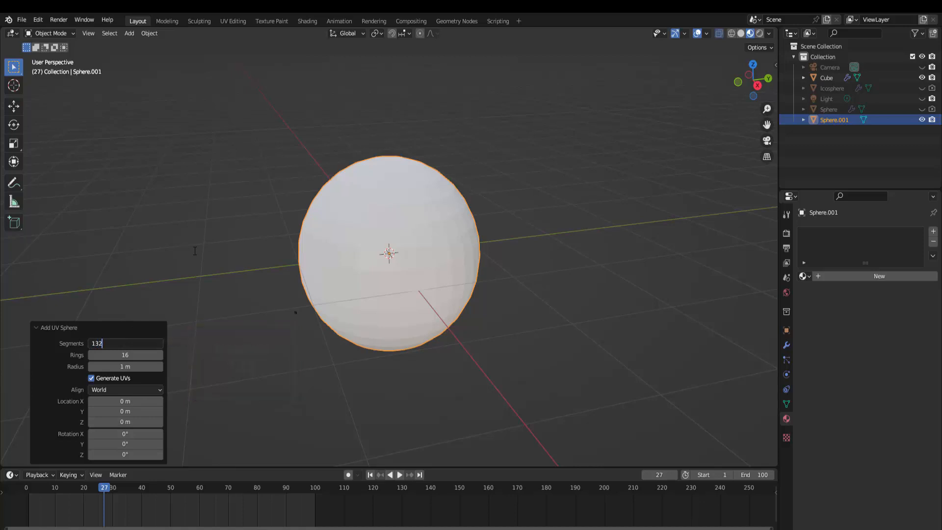
key(Return)
right_click(575, 105)
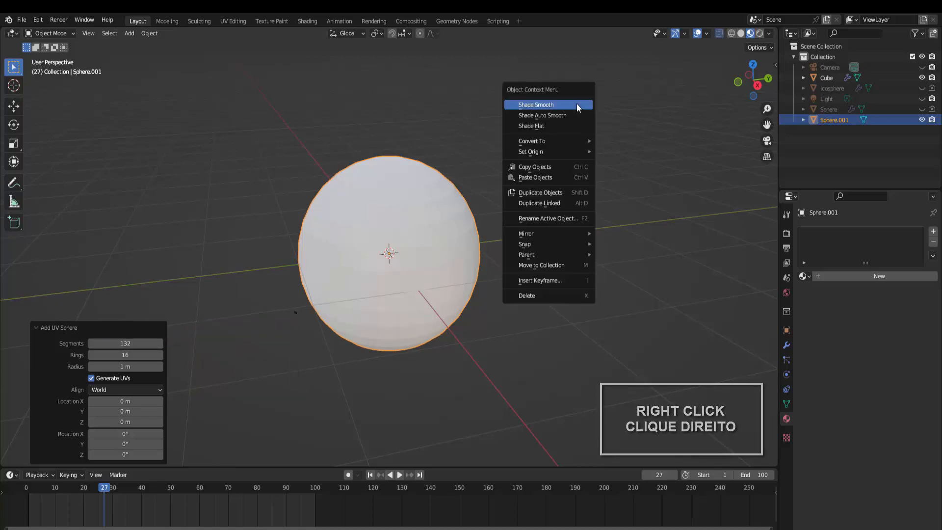
click(575, 104)
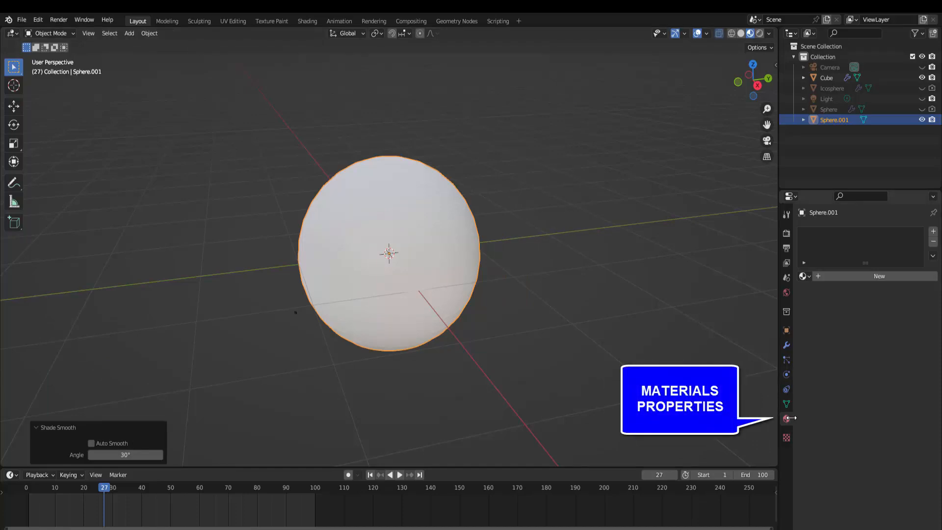
Step: Give the new sphere a new material with a Glass BSDF surface and a roughness of 0.067
click(881, 276)
click(878, 342)
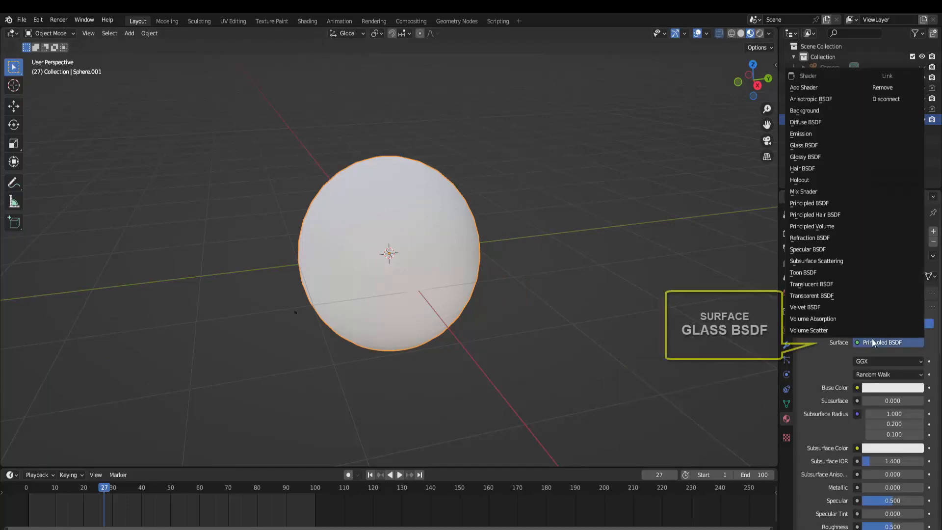
click(821, 145)
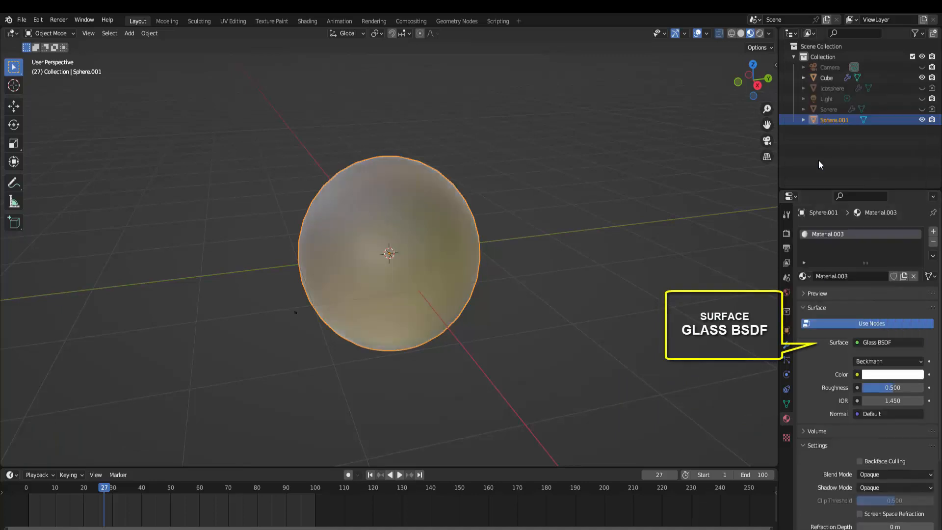
drag(892, 390, 866, 389)
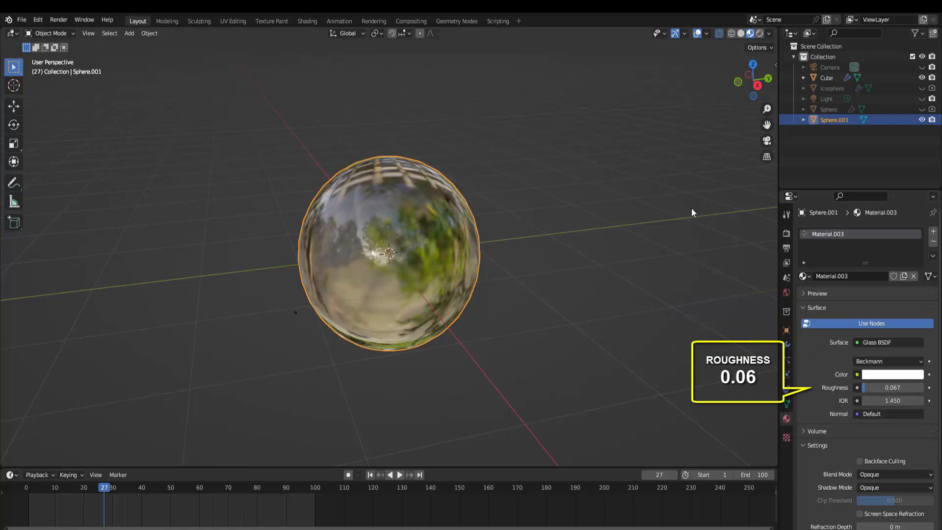
Step: Set the glass material's blend mode to Alpha Blend and enable Screen Space Refraction
scroll(828, 417, down, 4)
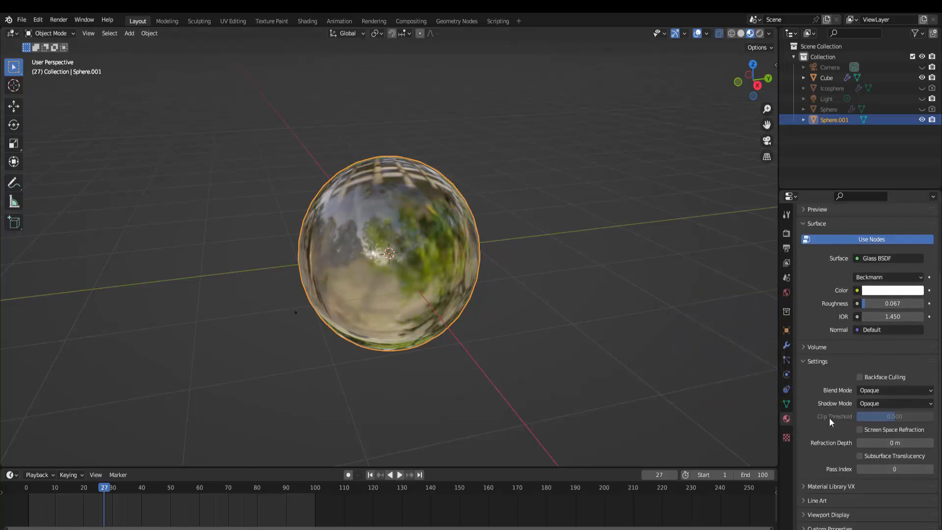
click(881, 391)
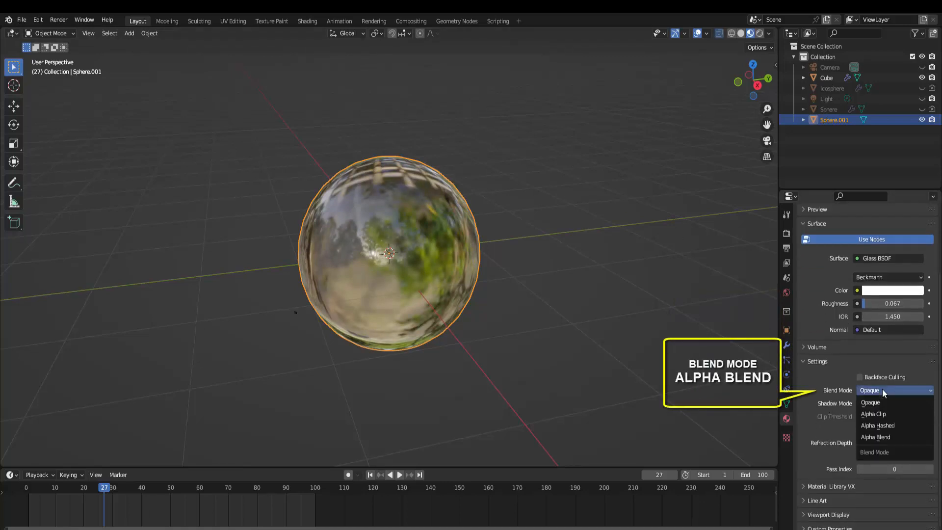
click(882, 436)
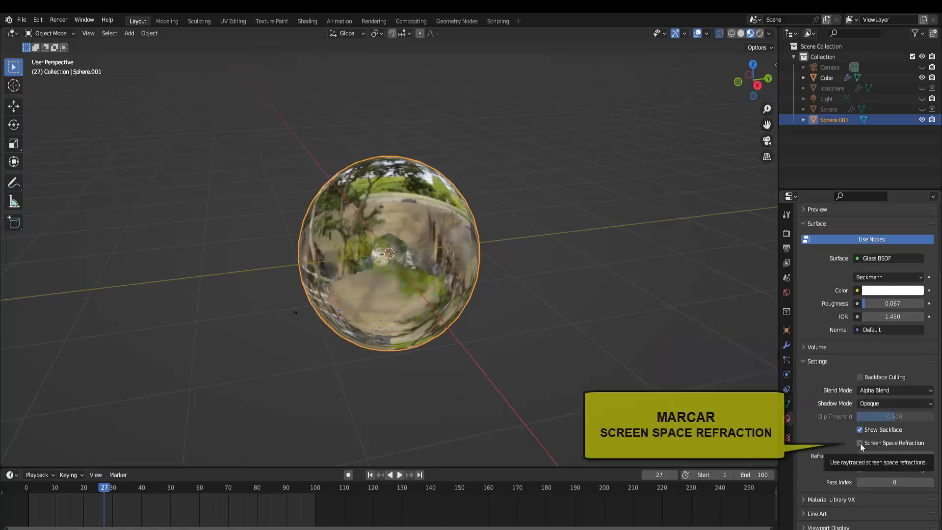
click(860, 443)
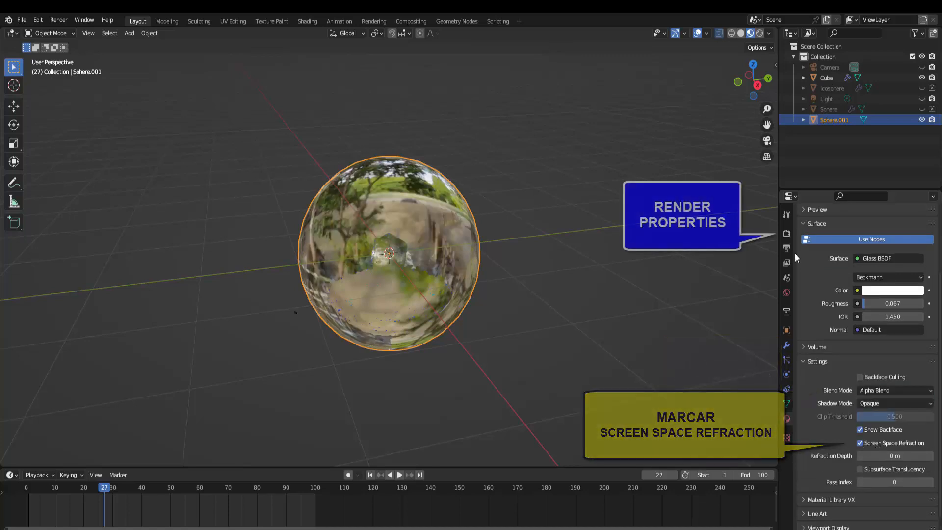
Step: Enable Screen Space Reflections with Refraction in the scene's Eevee render settings
click(786, 236)
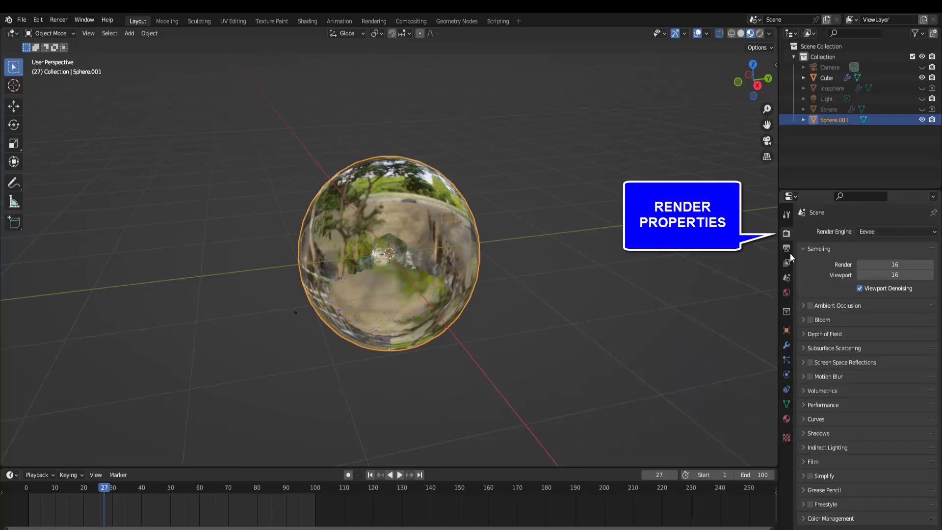
click(811, 363)
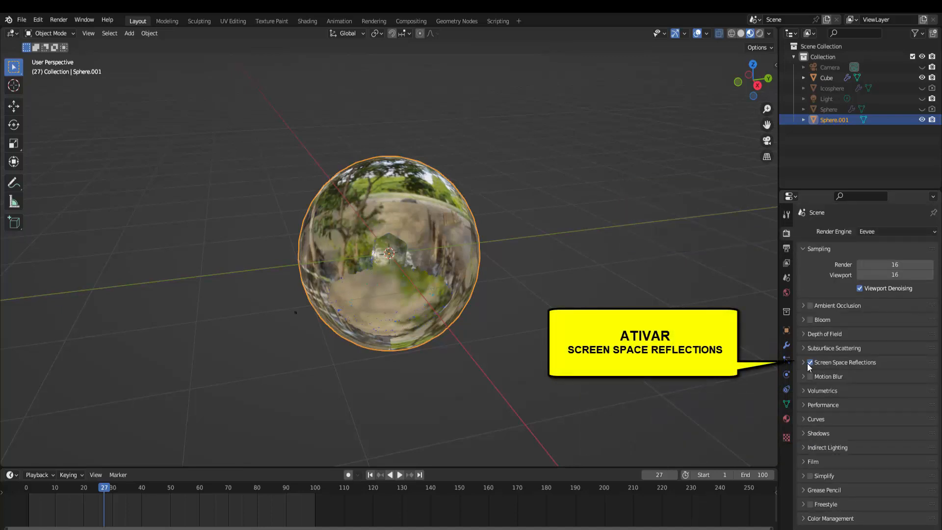
click(805, 364)
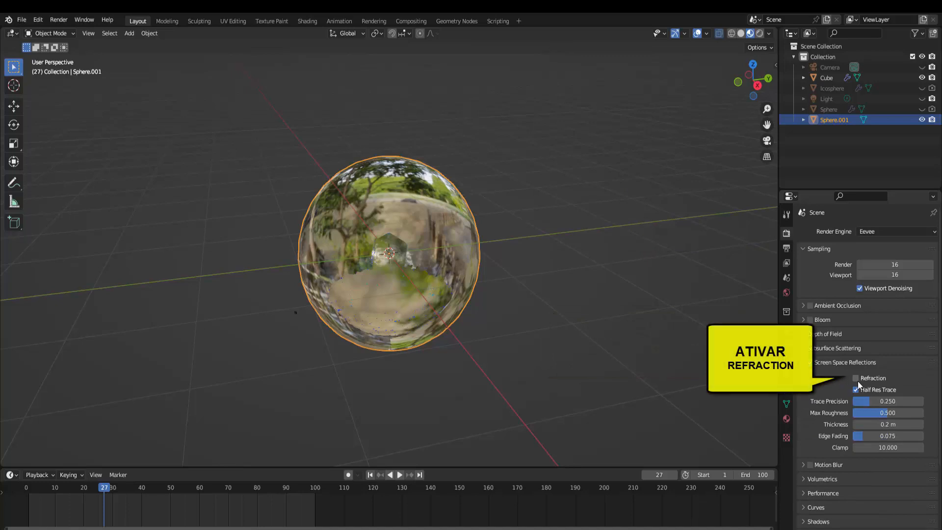
click(856, 378)
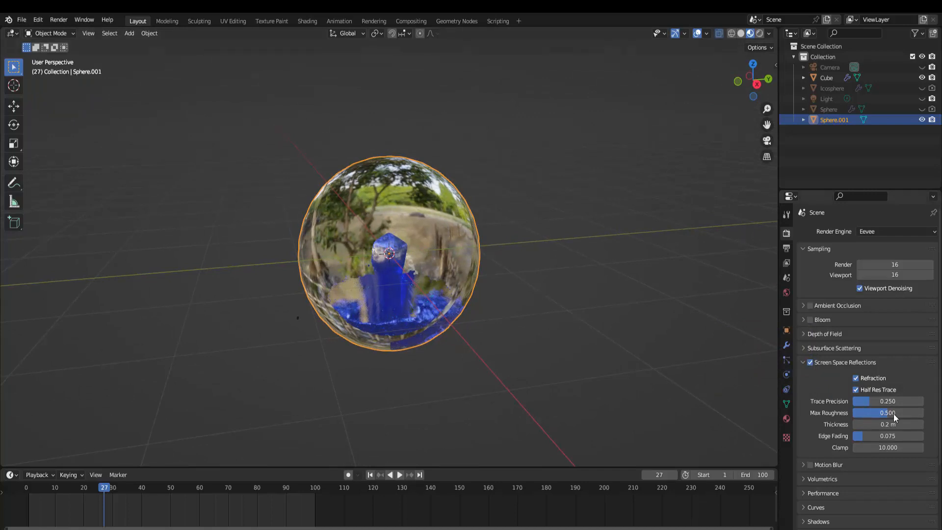
Step: Enable Backface Culling for the glass sphere's material
click(787, 419)
scroll(836, 458, down, 4)
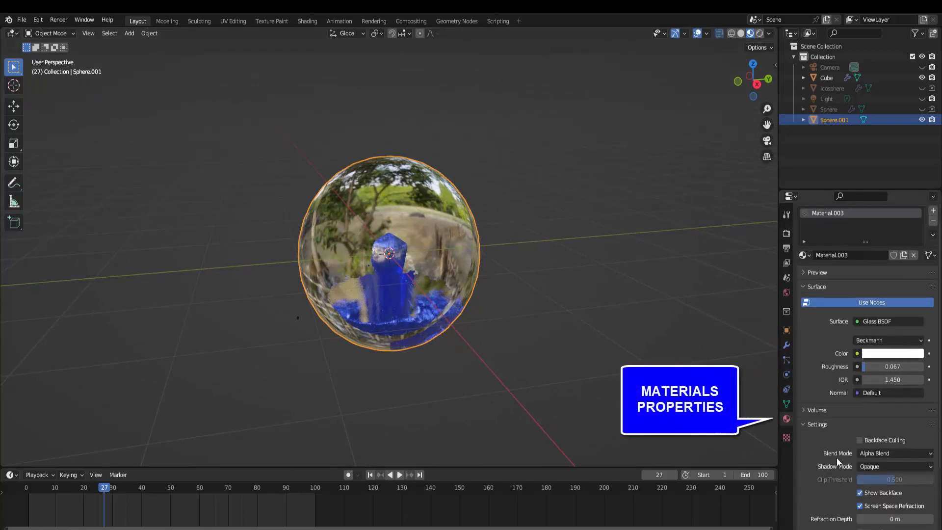
click(861, 377)
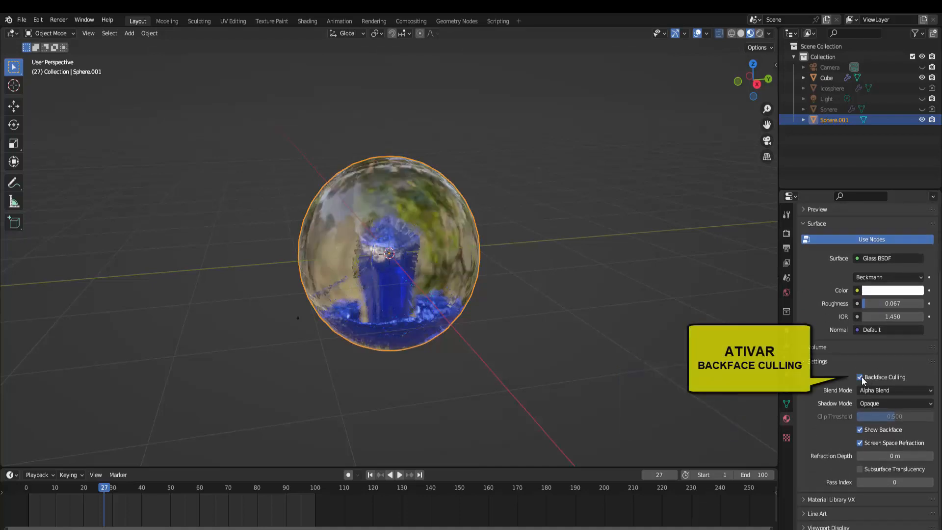
scroll(493, 334, up, 2)
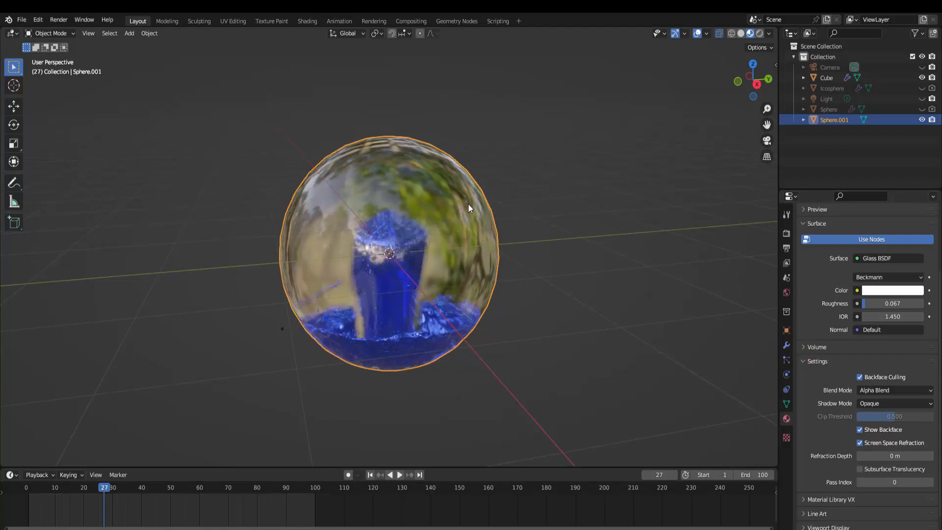
Step: Add a Subdivision Surface modifier to the glass sphere and play the simulation up to frame 36
click(786, 345)
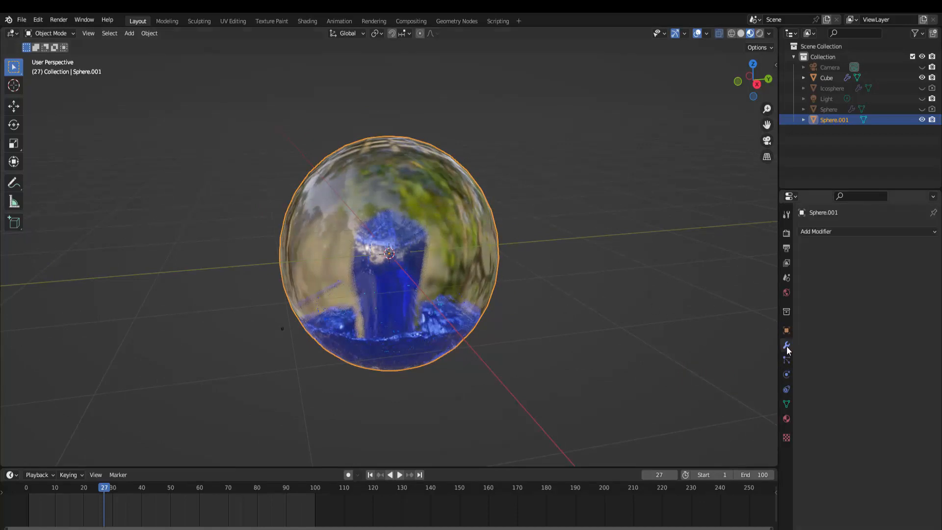
click(842, 231)
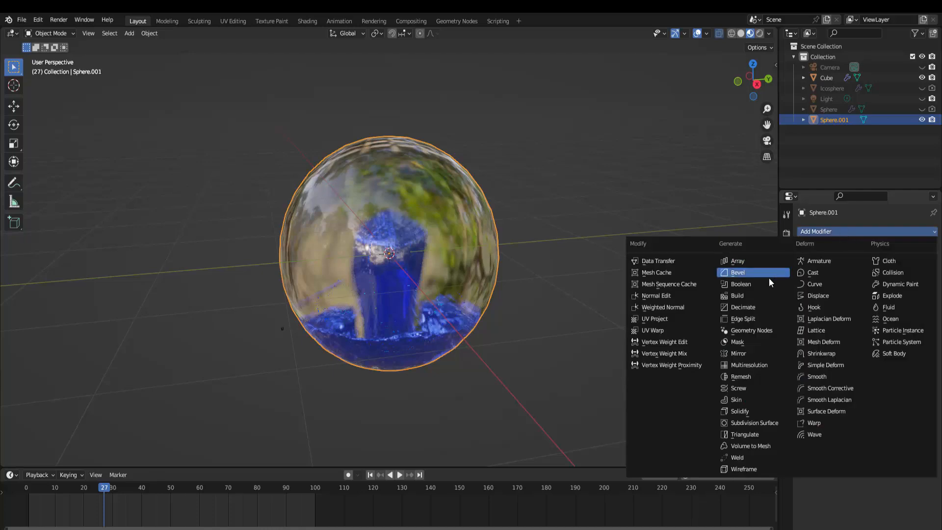
click(763, 422)
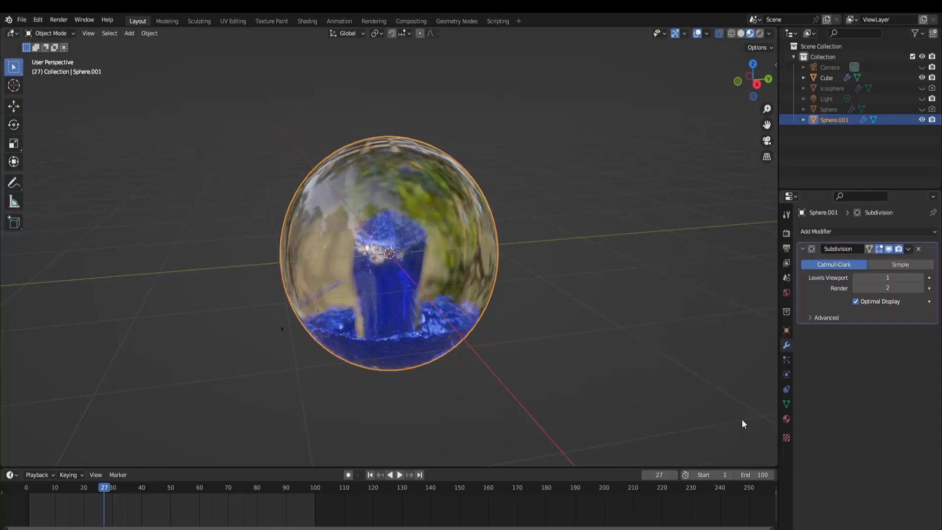
click(400, 475)
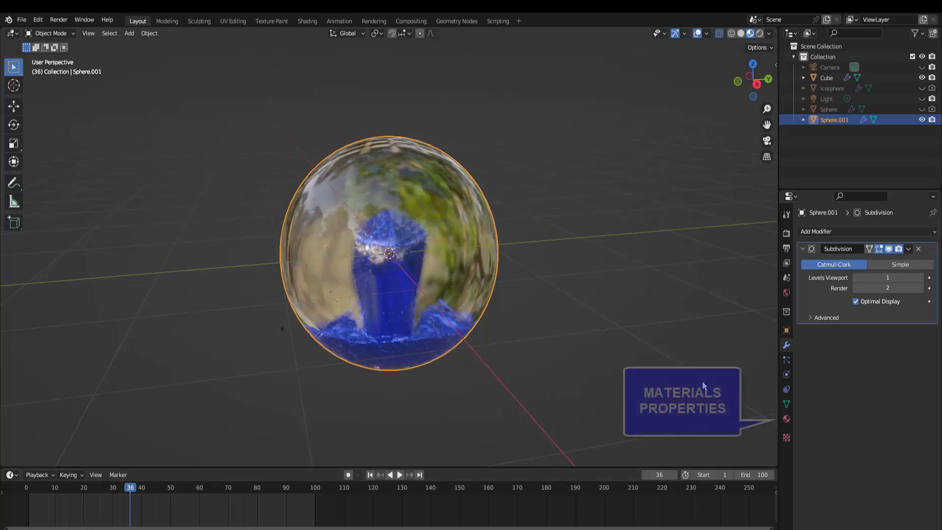
Step: Set the glass material's roughness to 0 and its IOR to 1.35
click(787, 419)
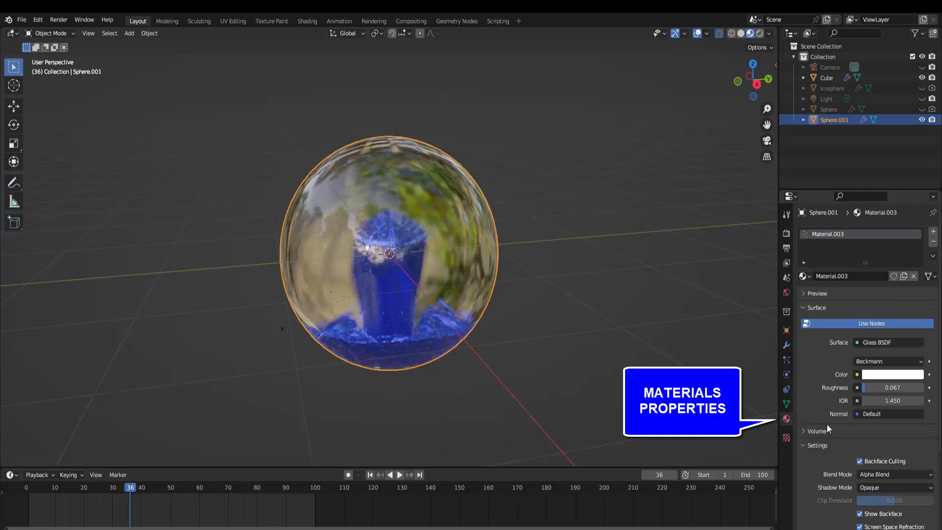
scroll(828, 429, down, 3)
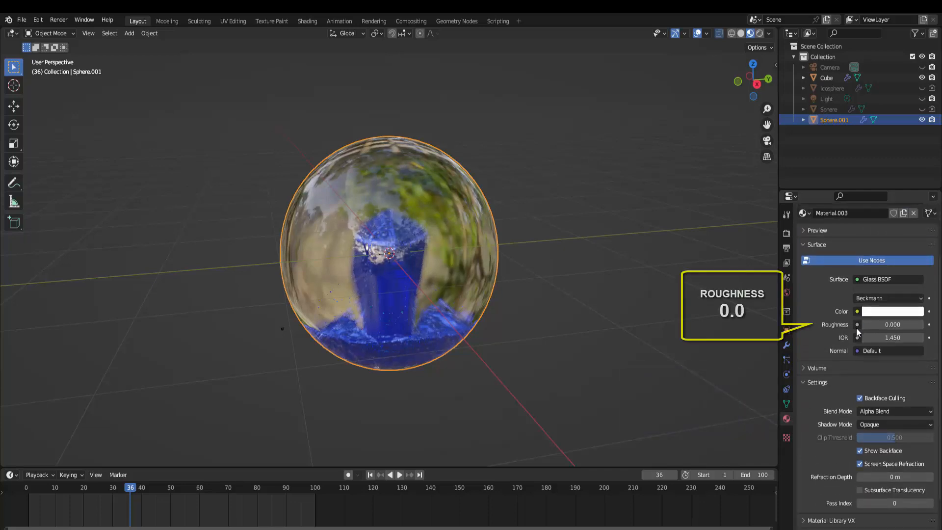
click(883, 337)
text(1.35)
key(Return)
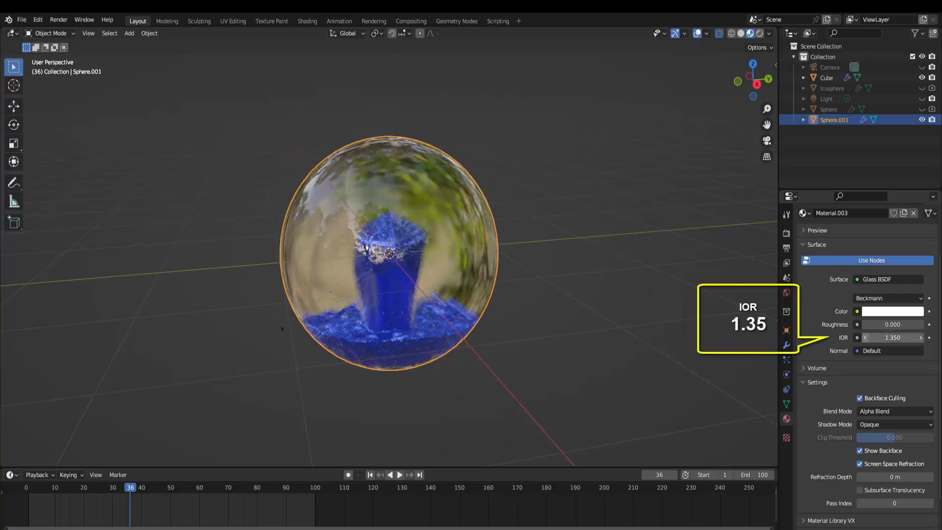
middle_drag(537, 219, 591, 246)
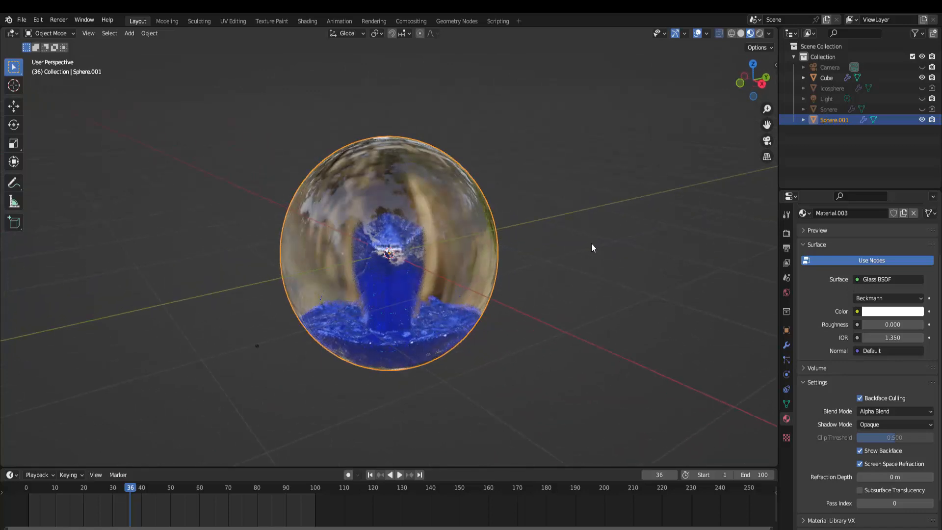